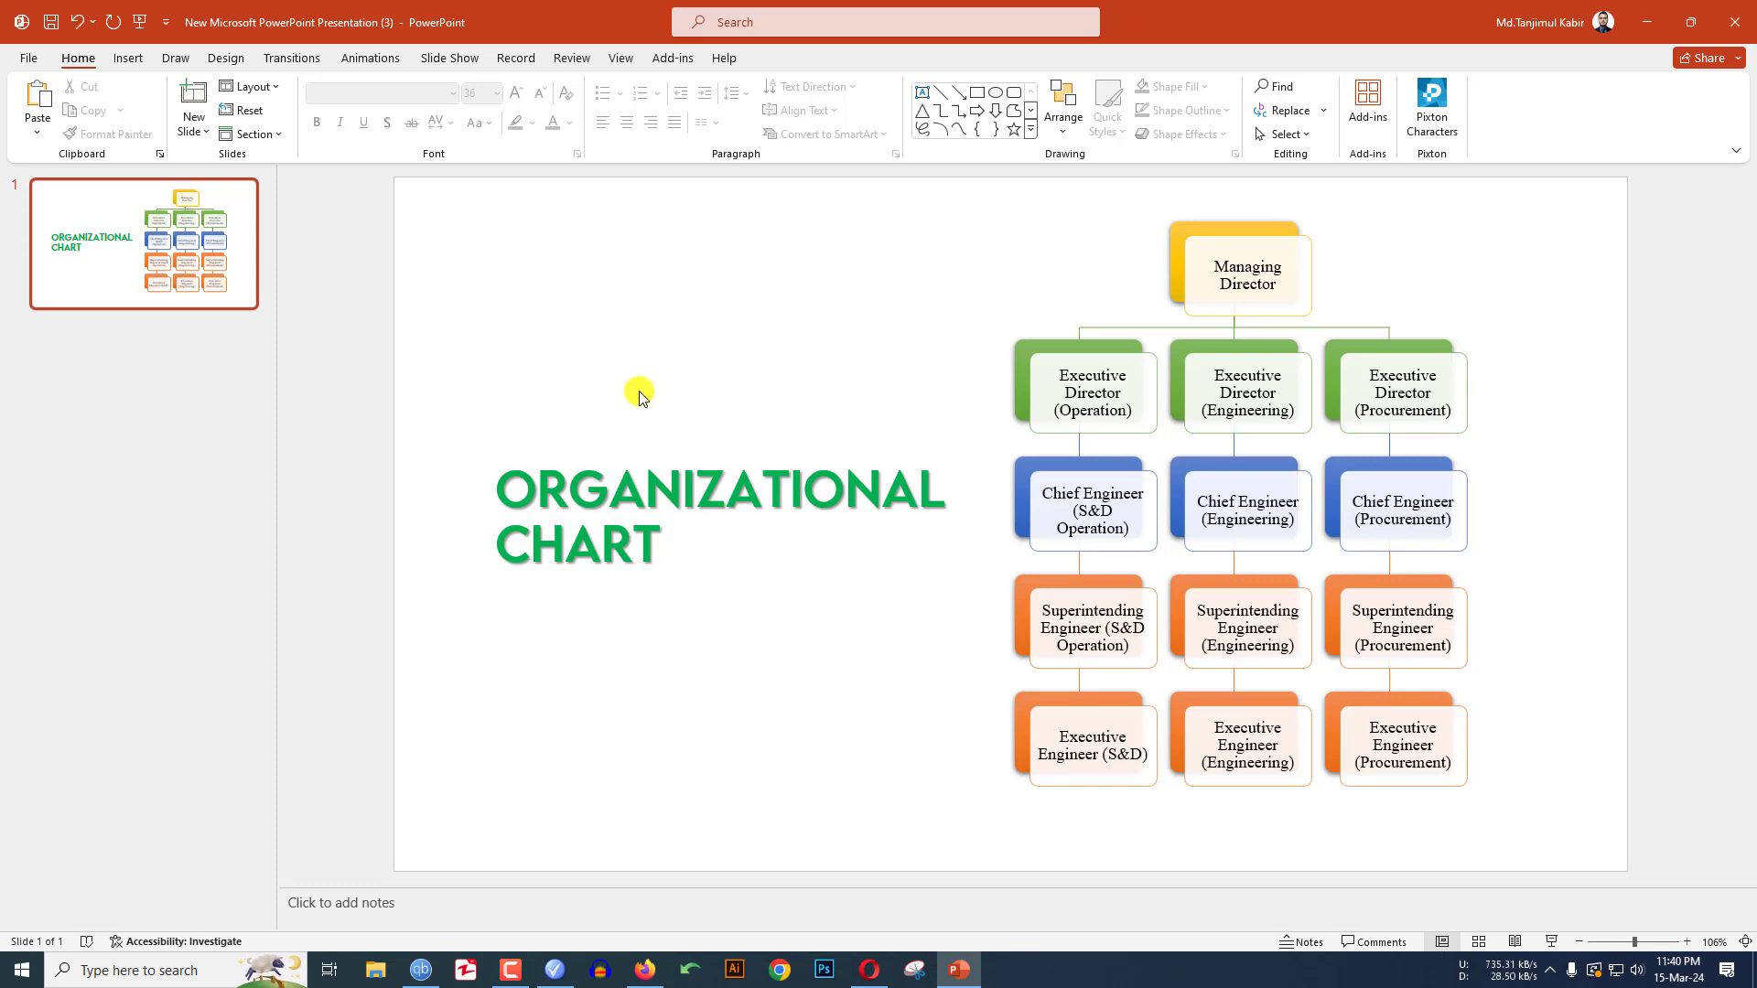
Step: Add slide 2 with Ctrl+M and draw a text box across its upper area
key("ctrl+m")
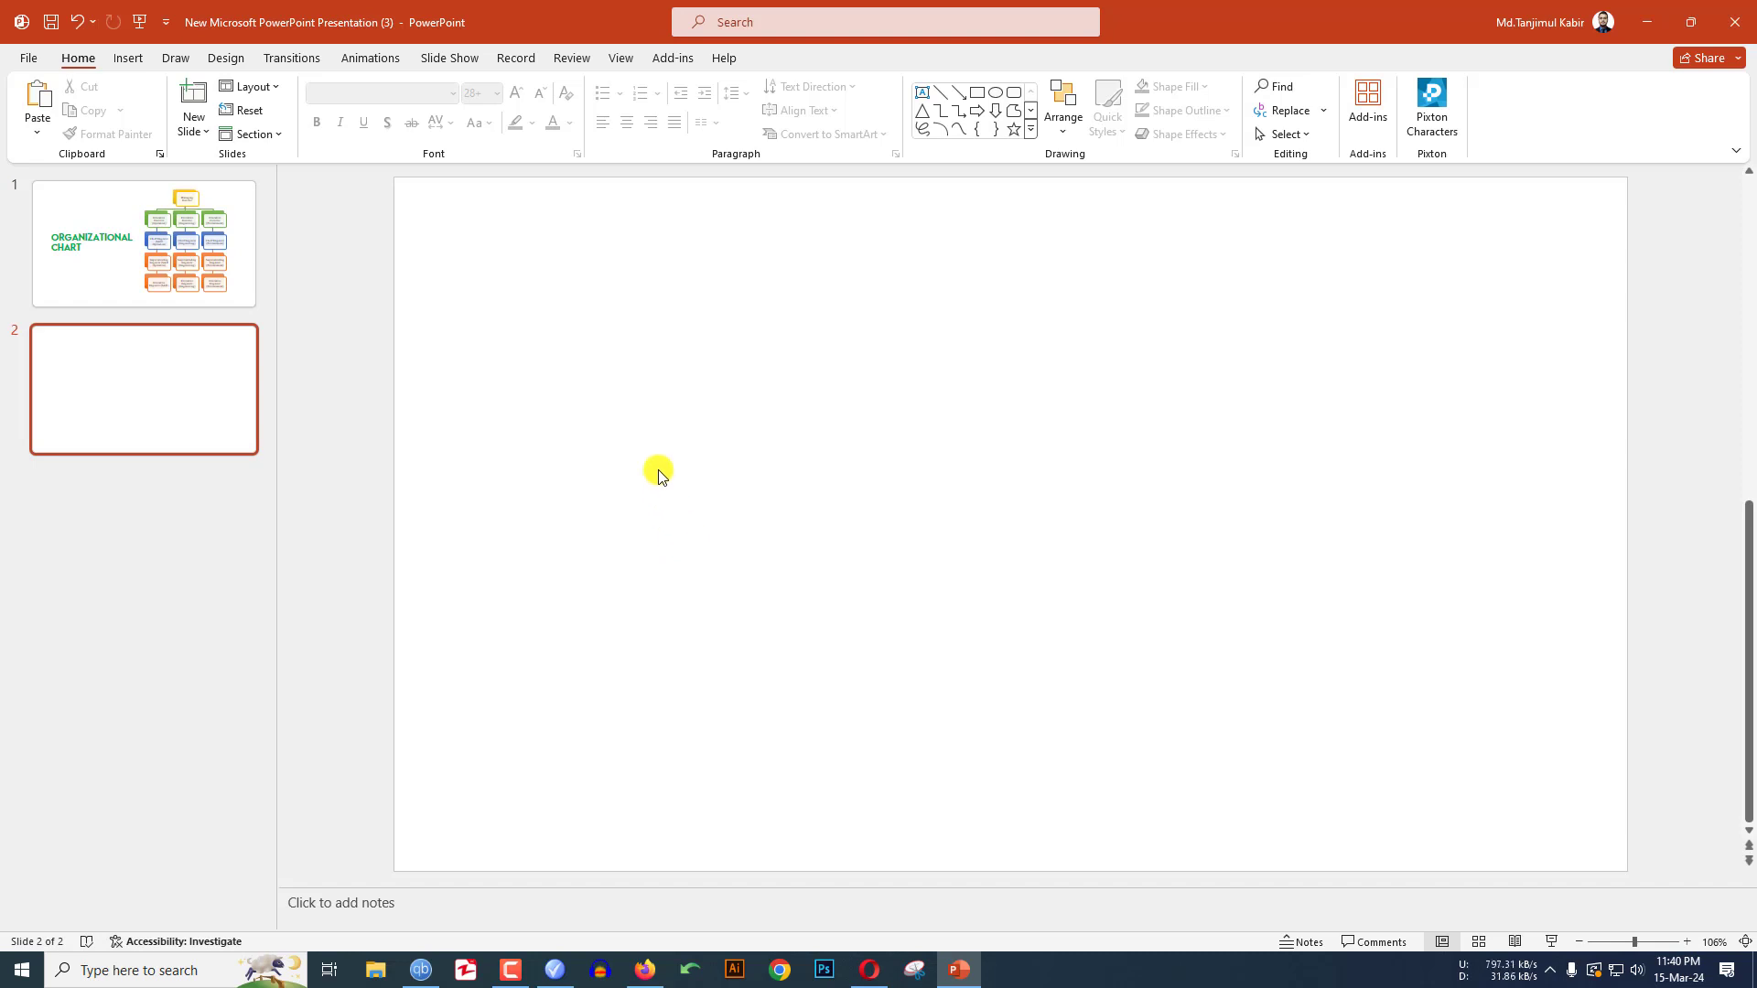
left_click(128, 58)
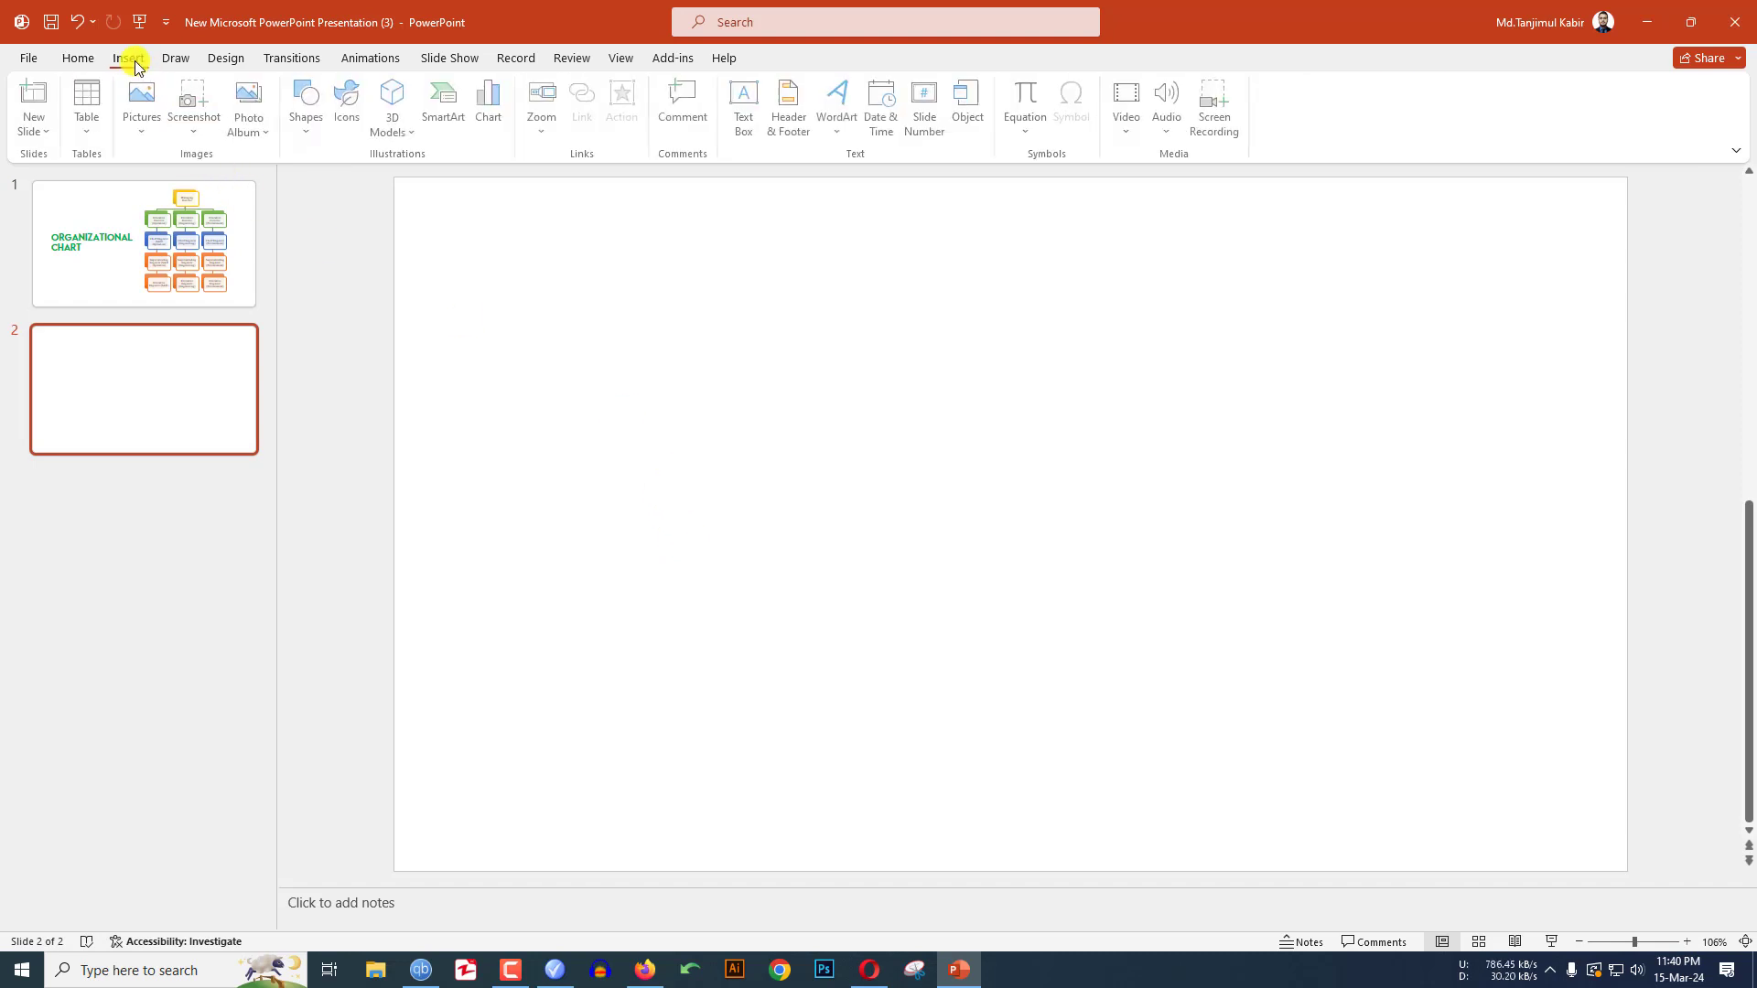
left_click(308, 107)
left_click(300, 179)
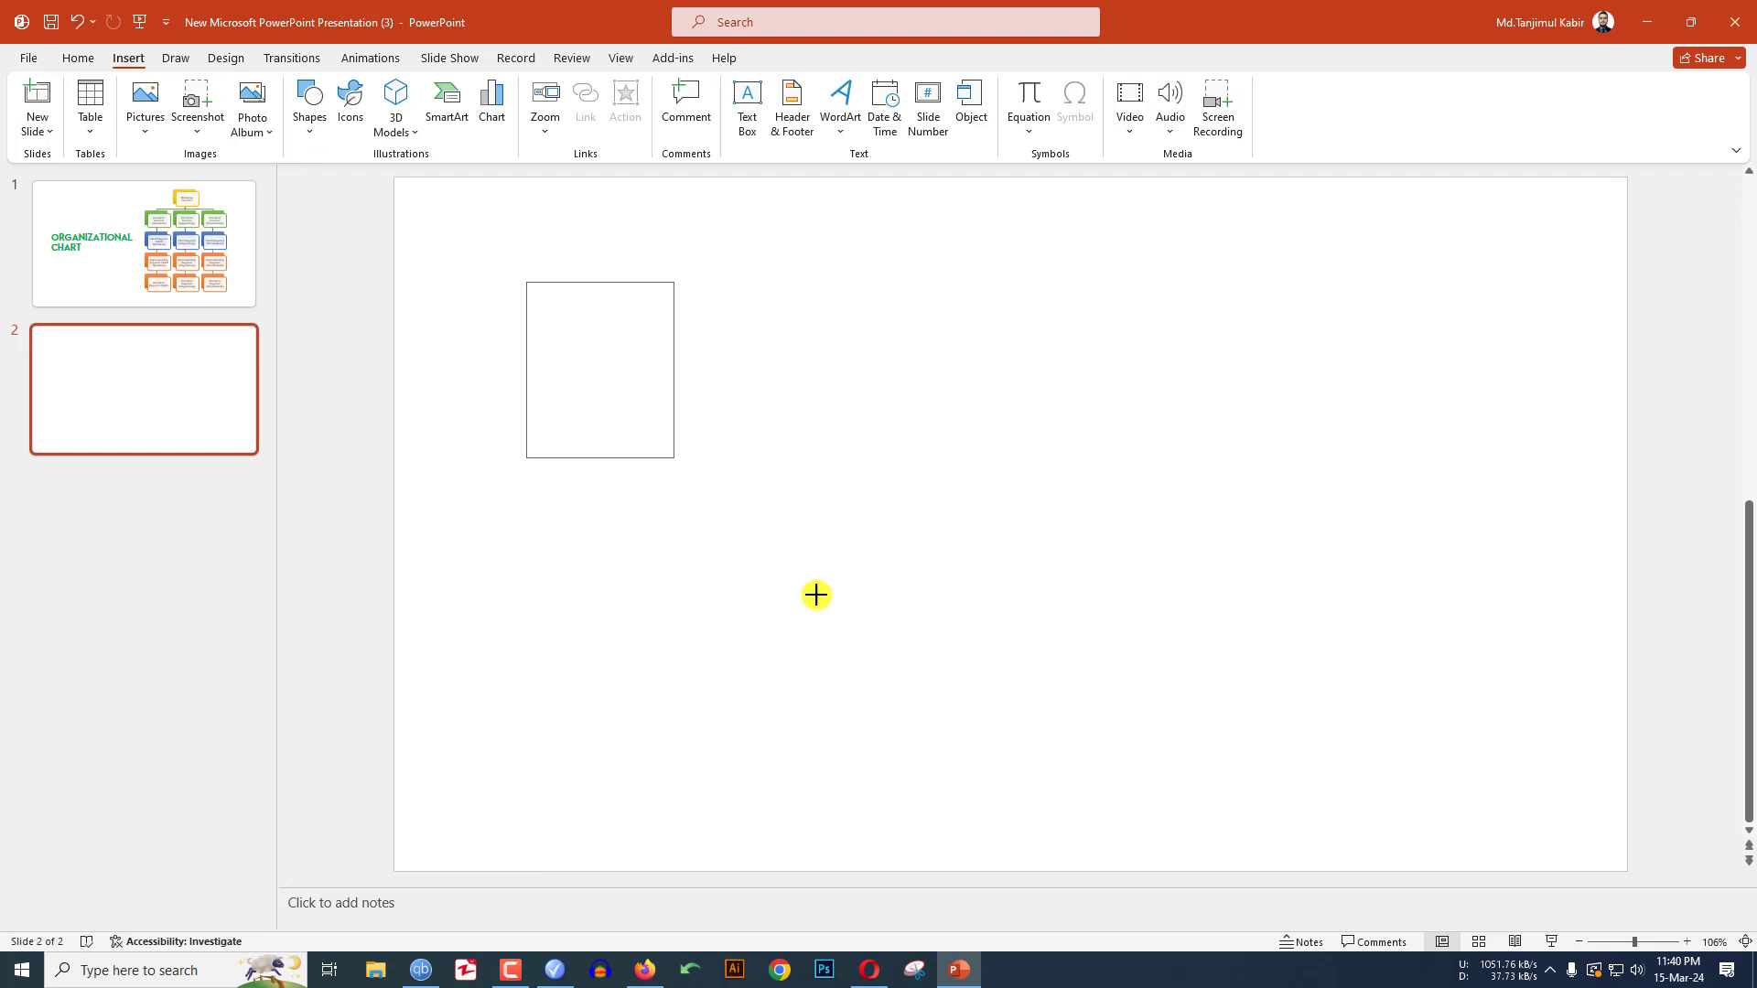
left_click_drag(525, 283, 1259, 737)
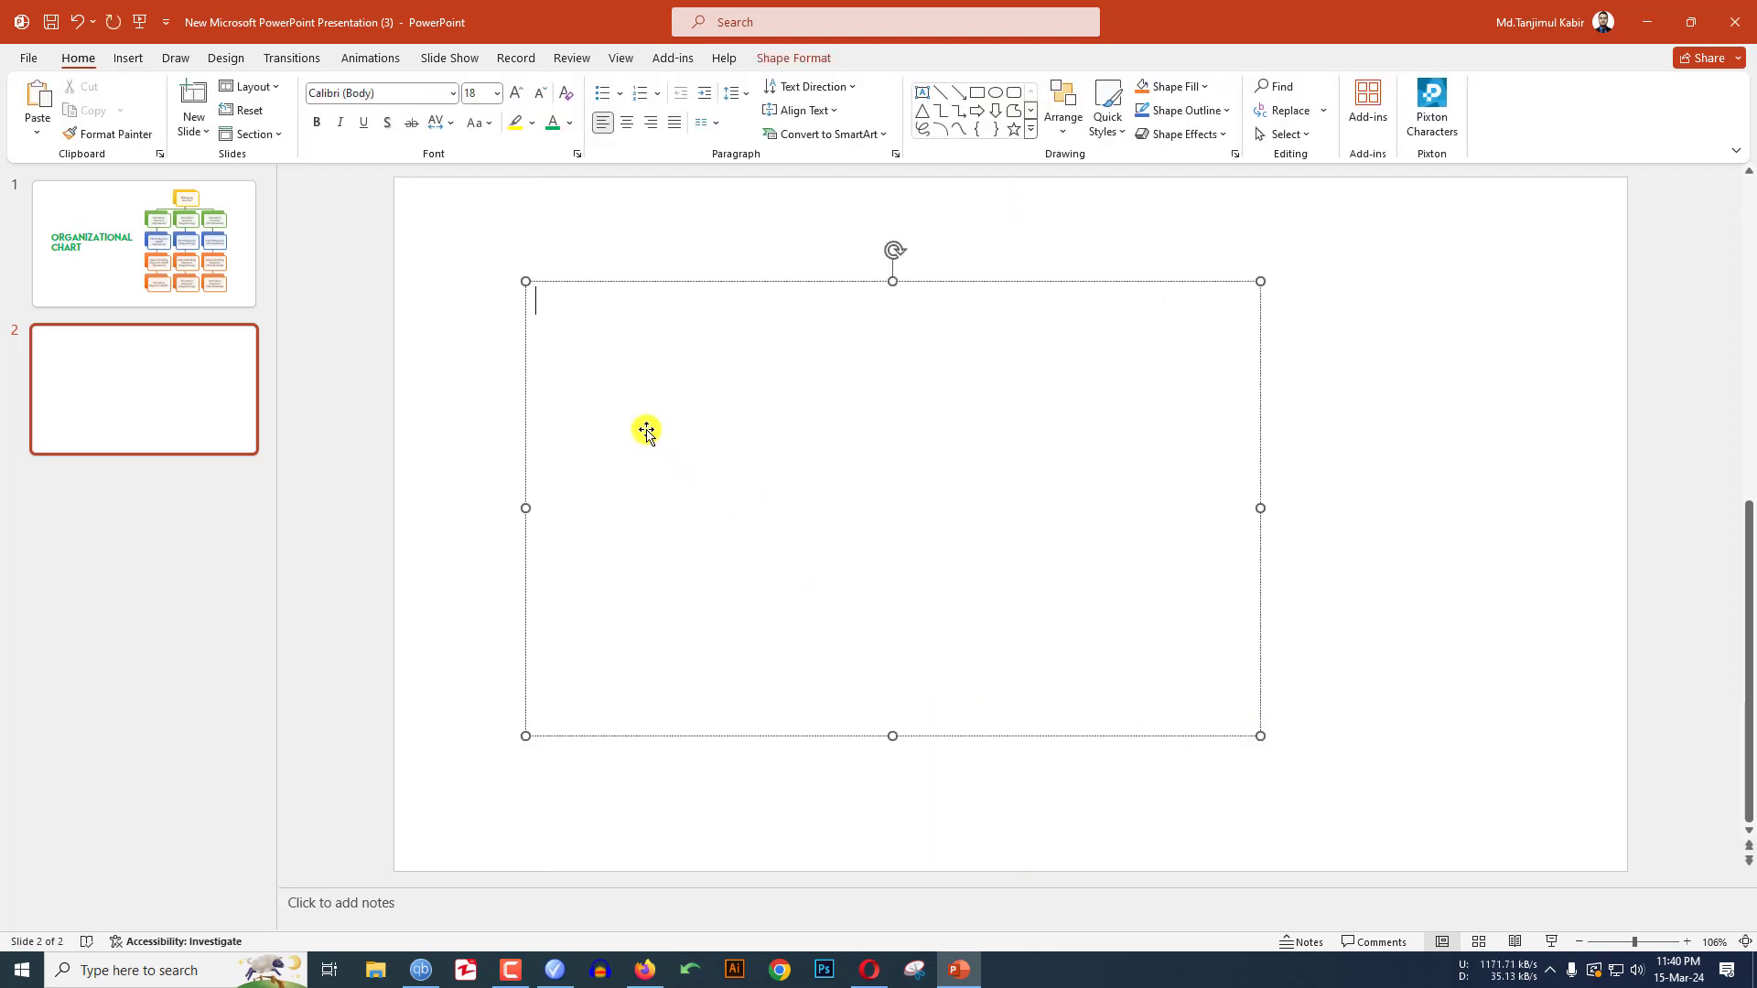
key("space")
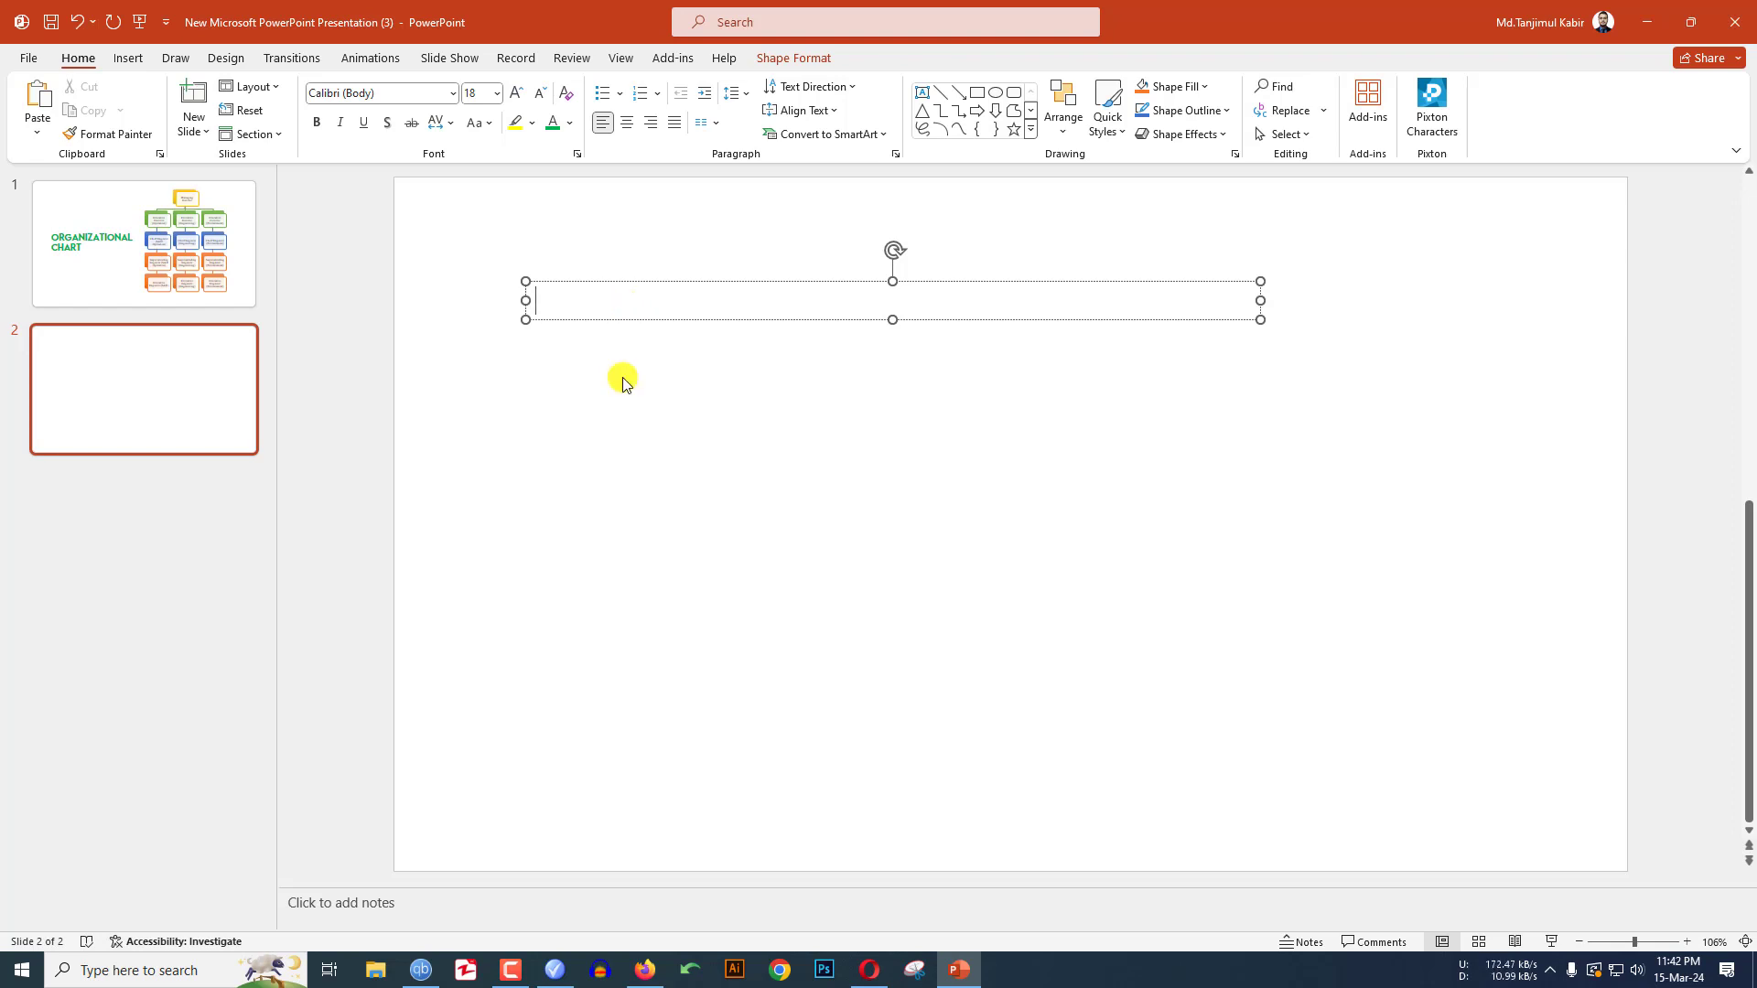
Step: Paste the thirteen titles and check the Executive Director (Operation) and (Procurement) lines
type("Managing Director Executive Director (Operation) Chief Engineer (S&D Operation) Superintending Engineer (S&D Operation) Executive Engineer (S&D) Executive Director (Engineering) Chief Engineer (Engineering) Superintending Engineer (Engineering) Executive Engineer (Engineering) Executive Director (Procurement) Chief Engineer (Procurement) Superintending Engineer (Procurement) Executive Engineer (Procurement)")
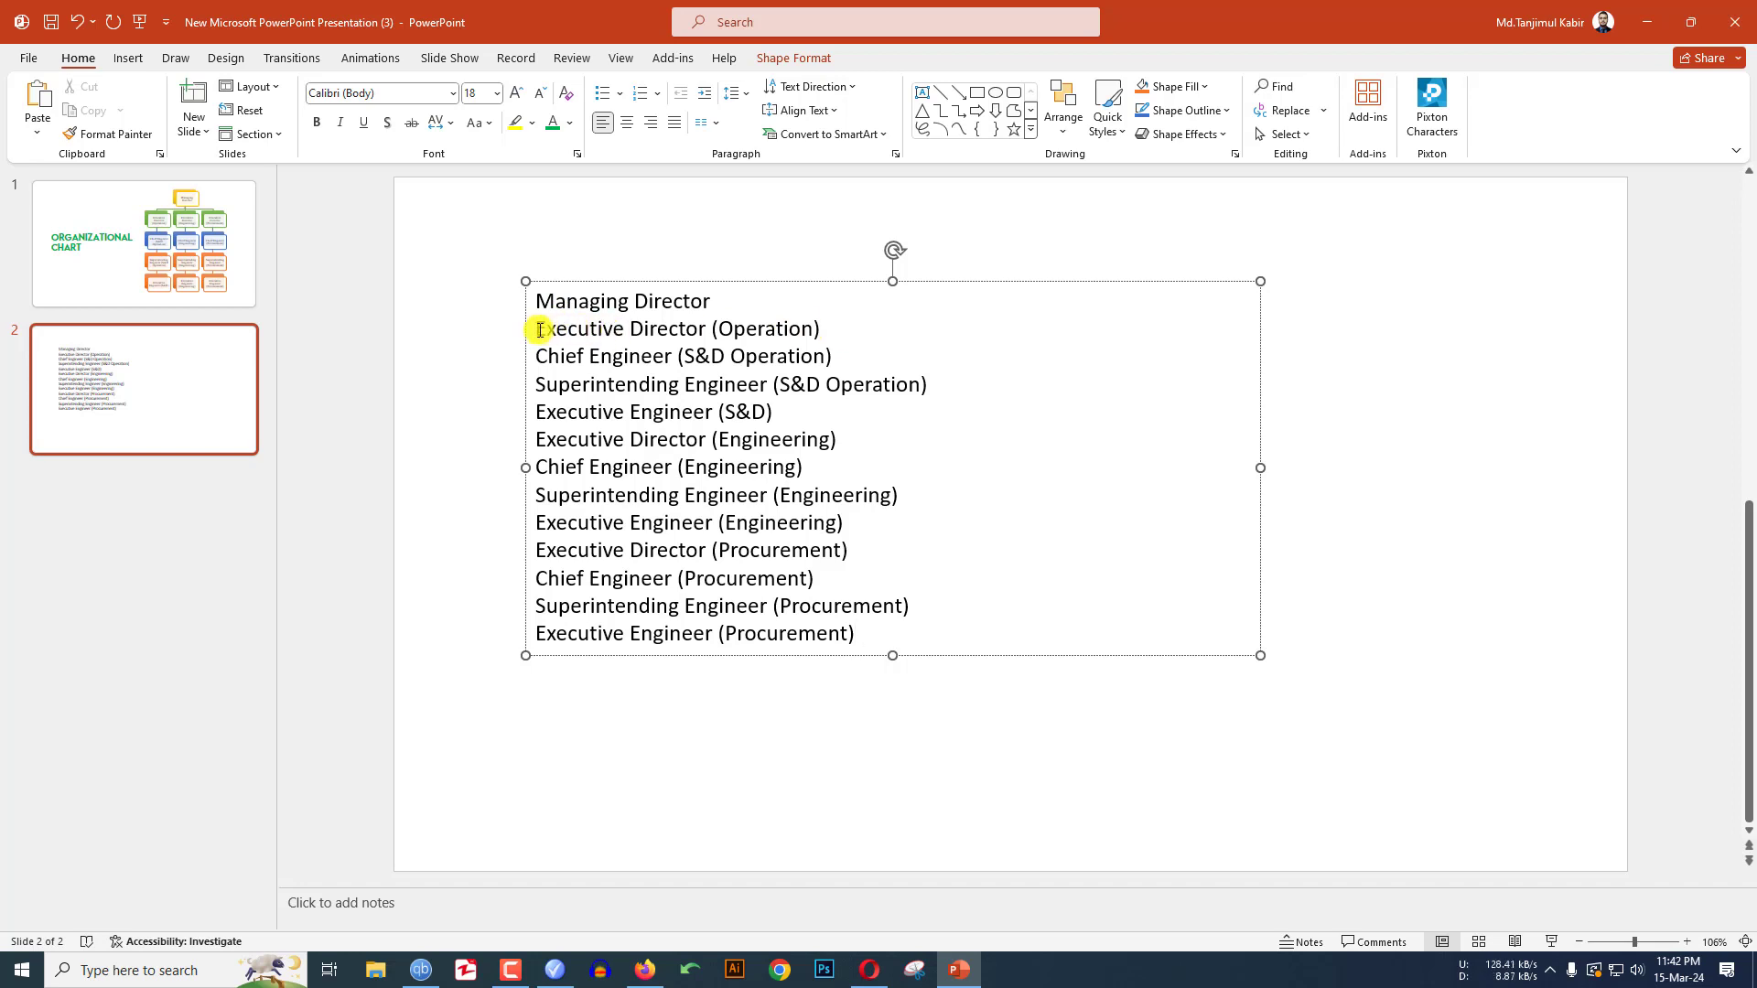
left_click_drag(538, 329, 822, 329)
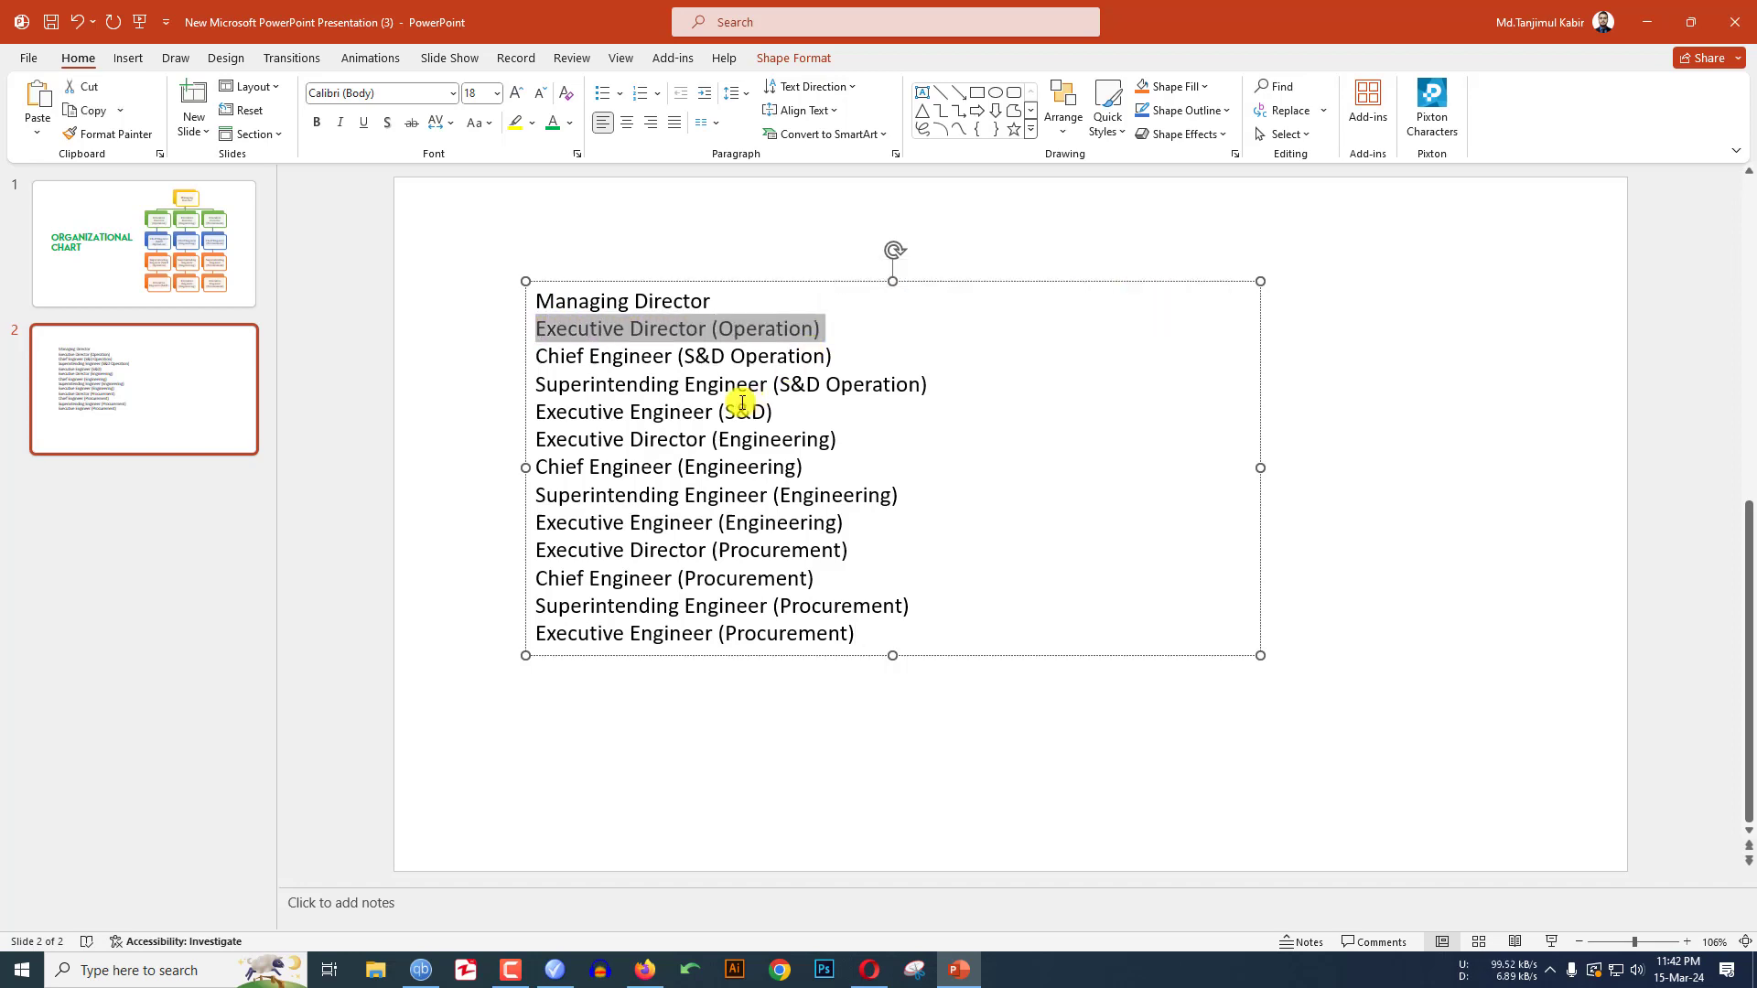
left_click(849, 551)
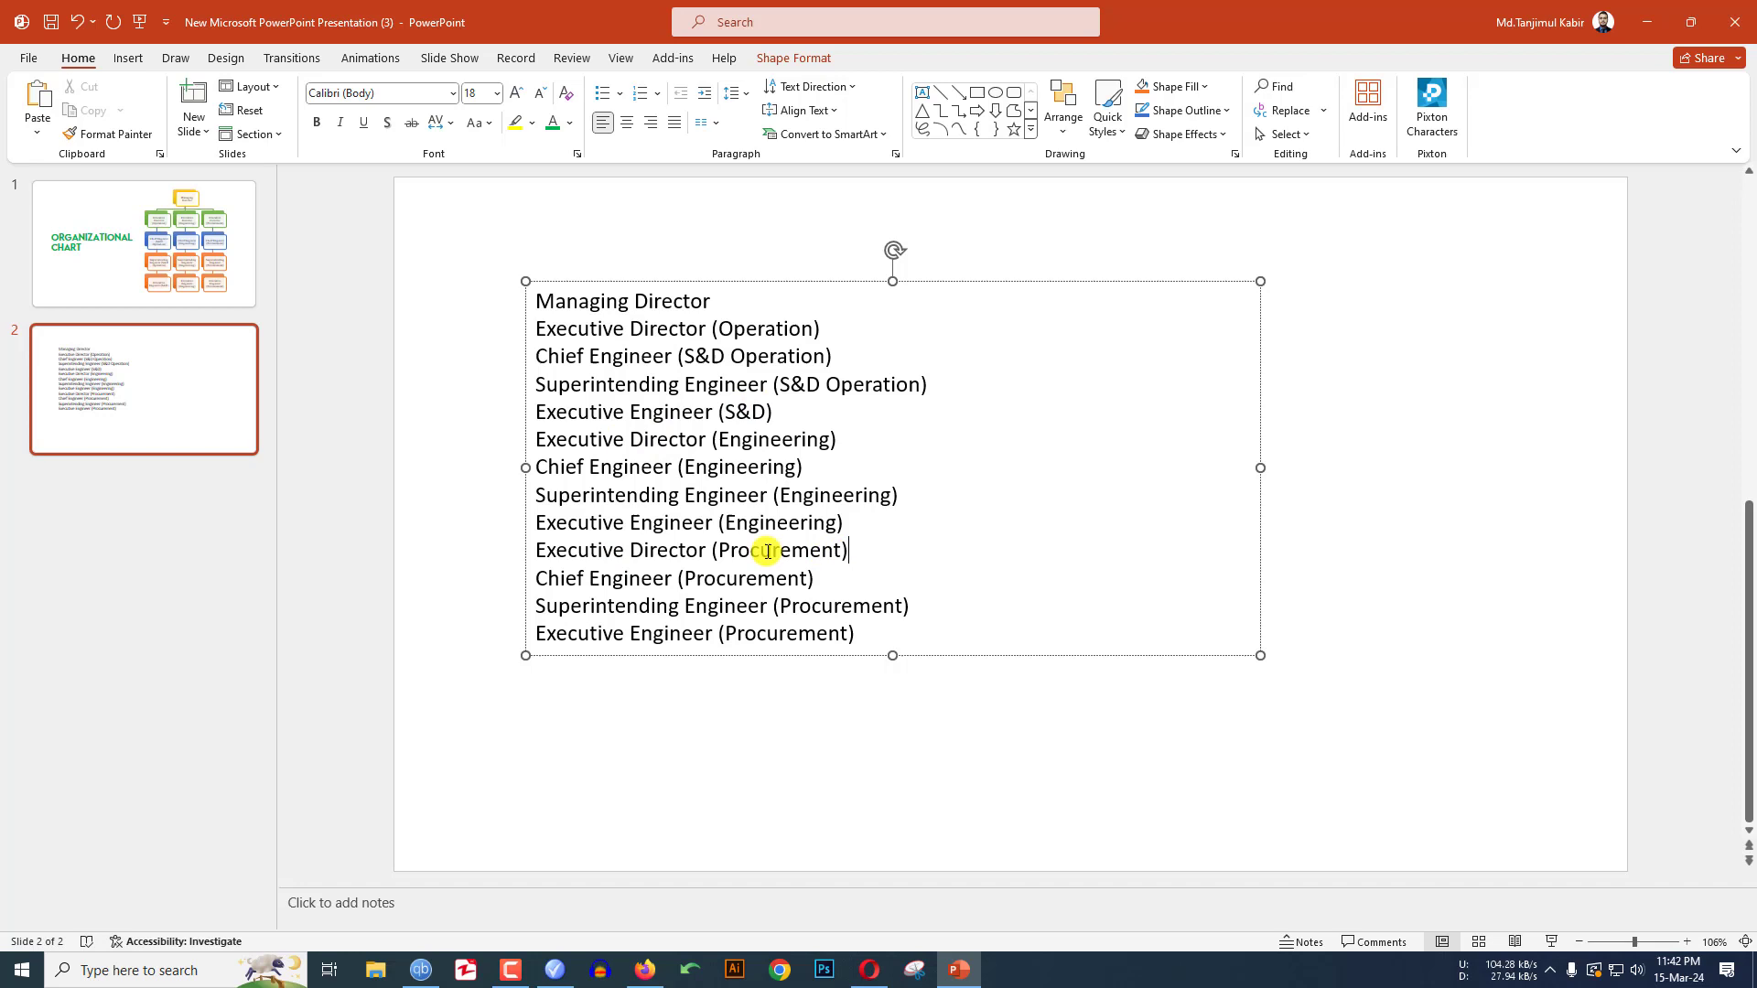
triple_click(764, 550)
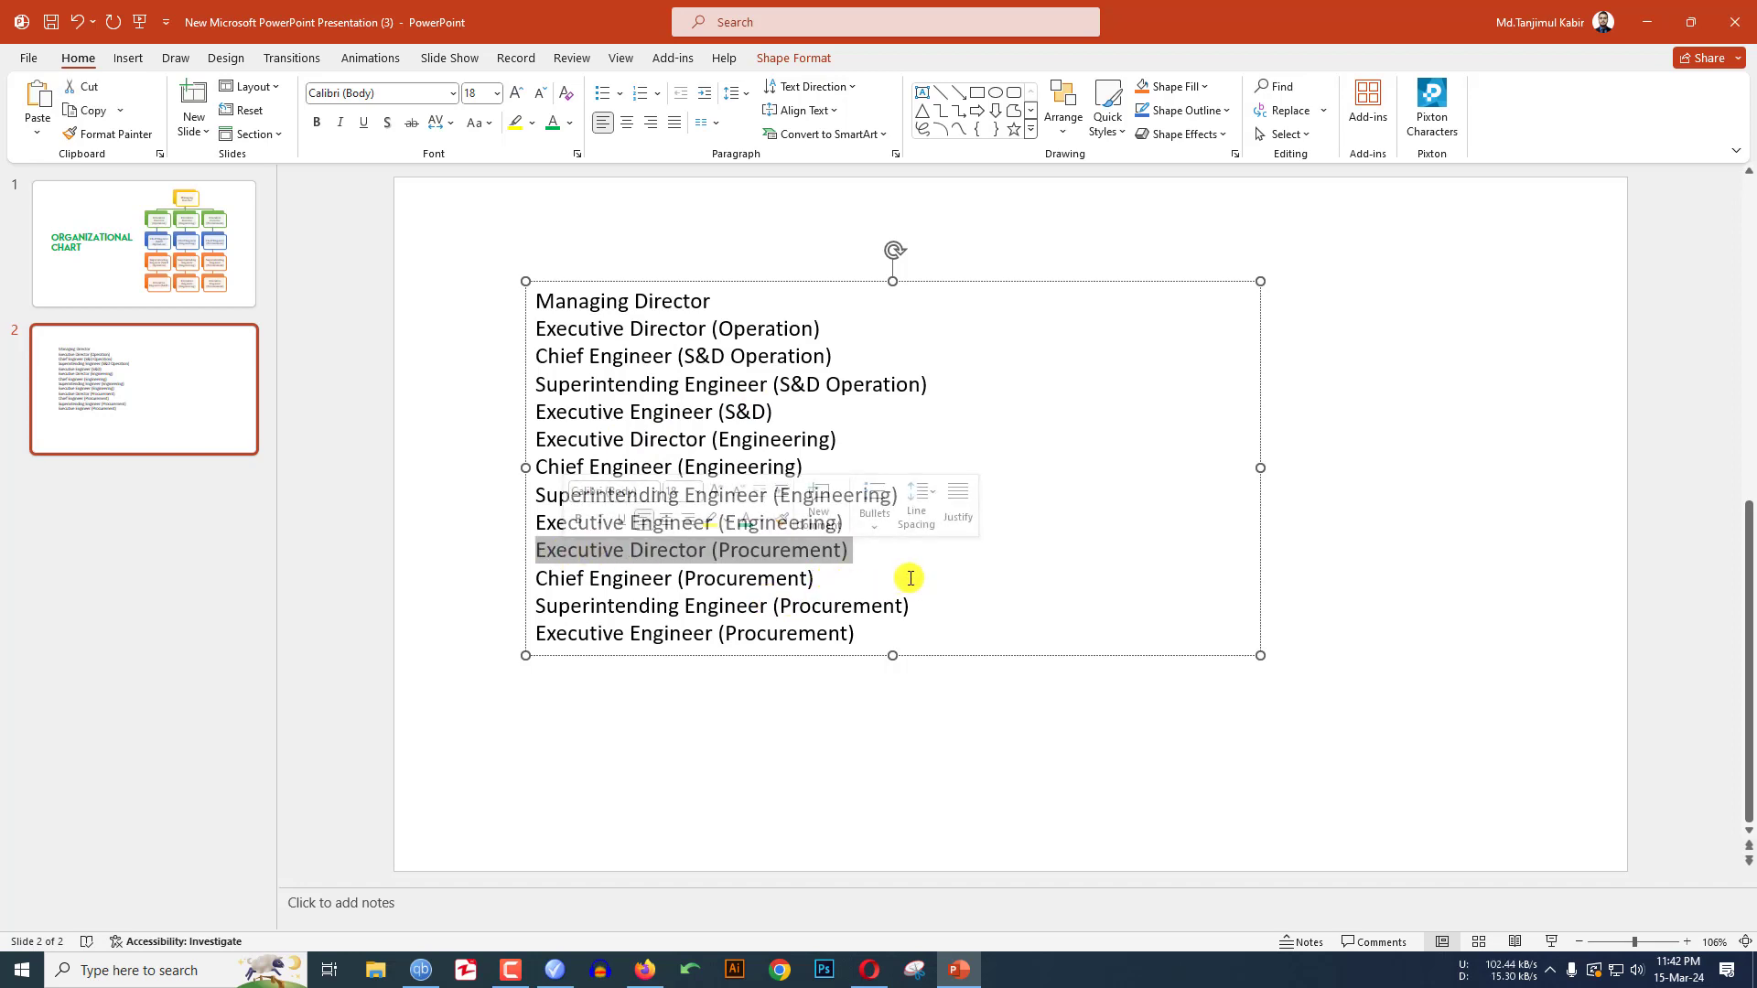
left_click(901, 355)
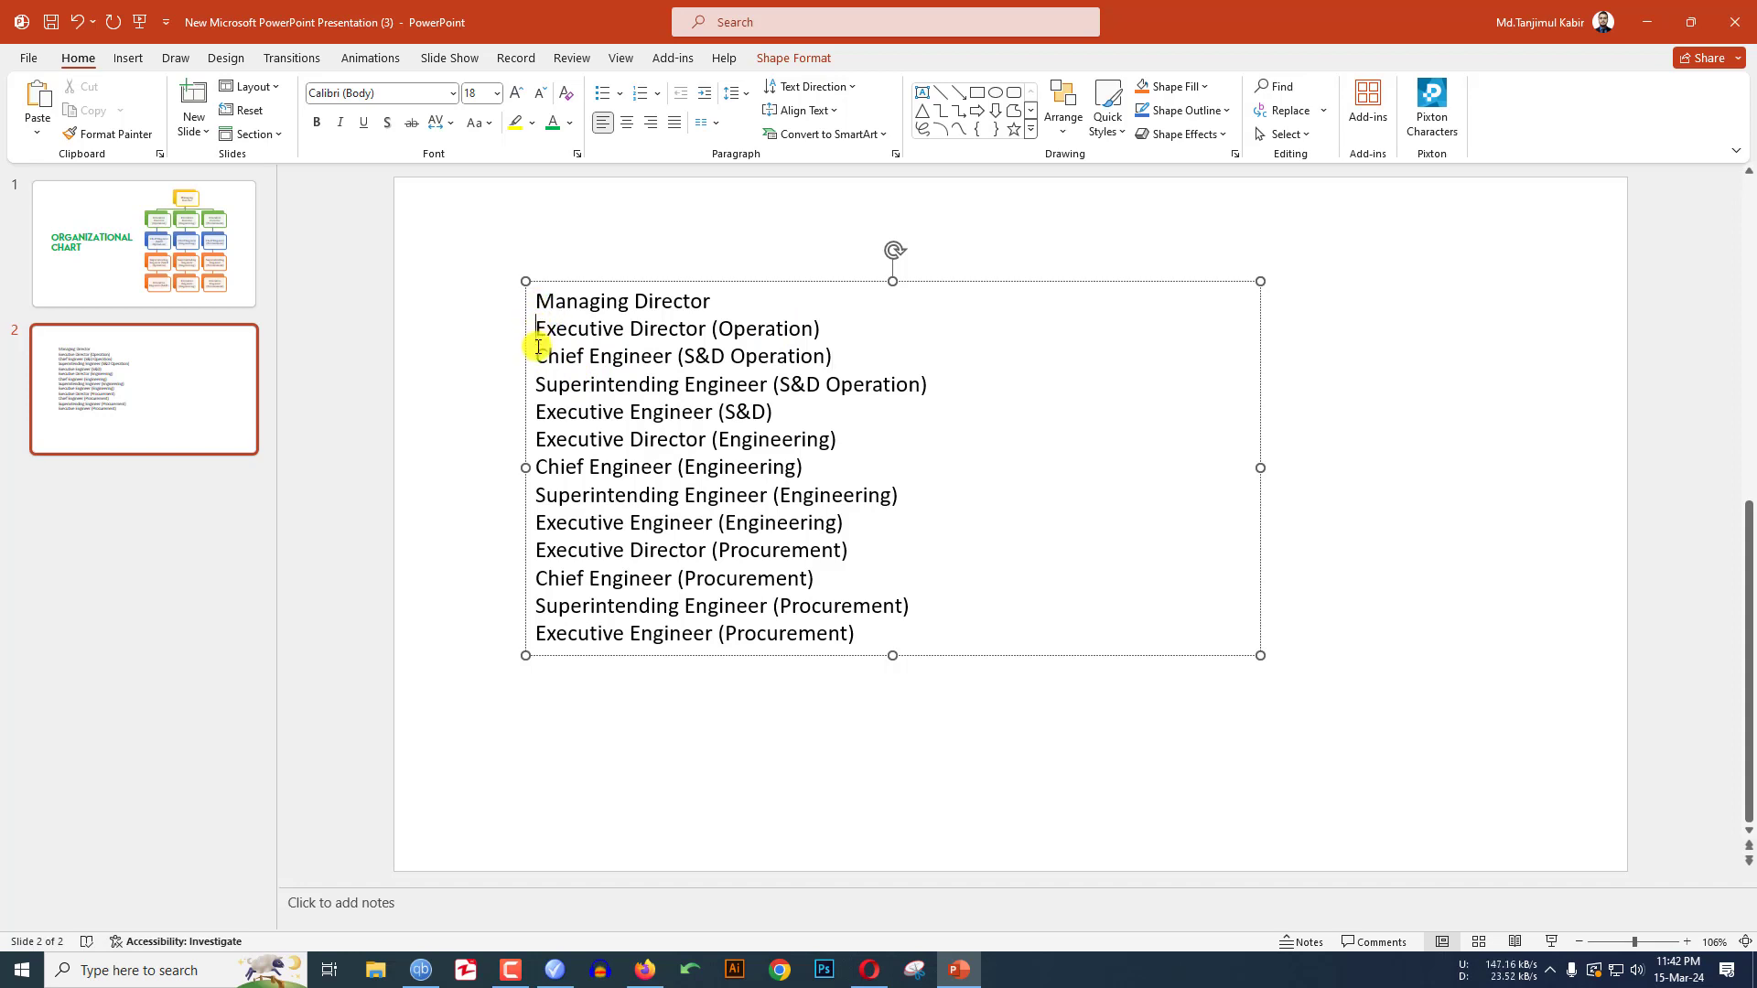
Step: Indent Executive Director, Chief, Superintending and Executive Engineer (Operation/S&D) lines stepwise
key("Tab")
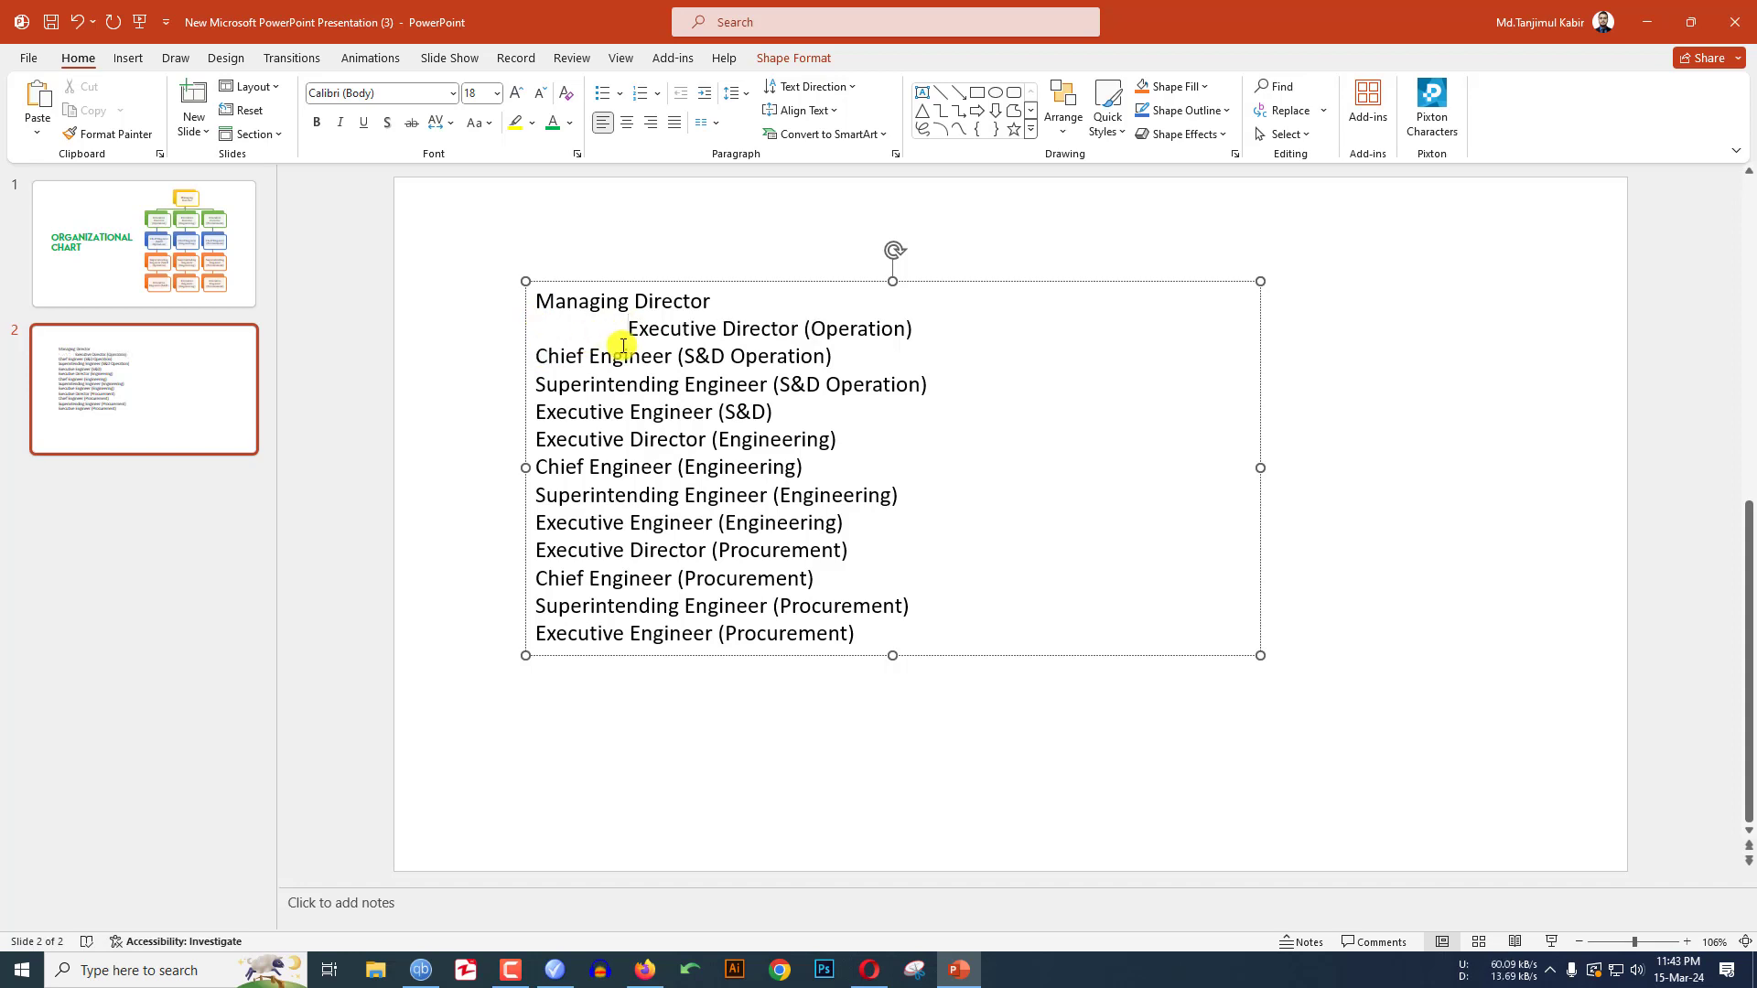
left_click(538, 356)
key("Tab")
key("Tab")
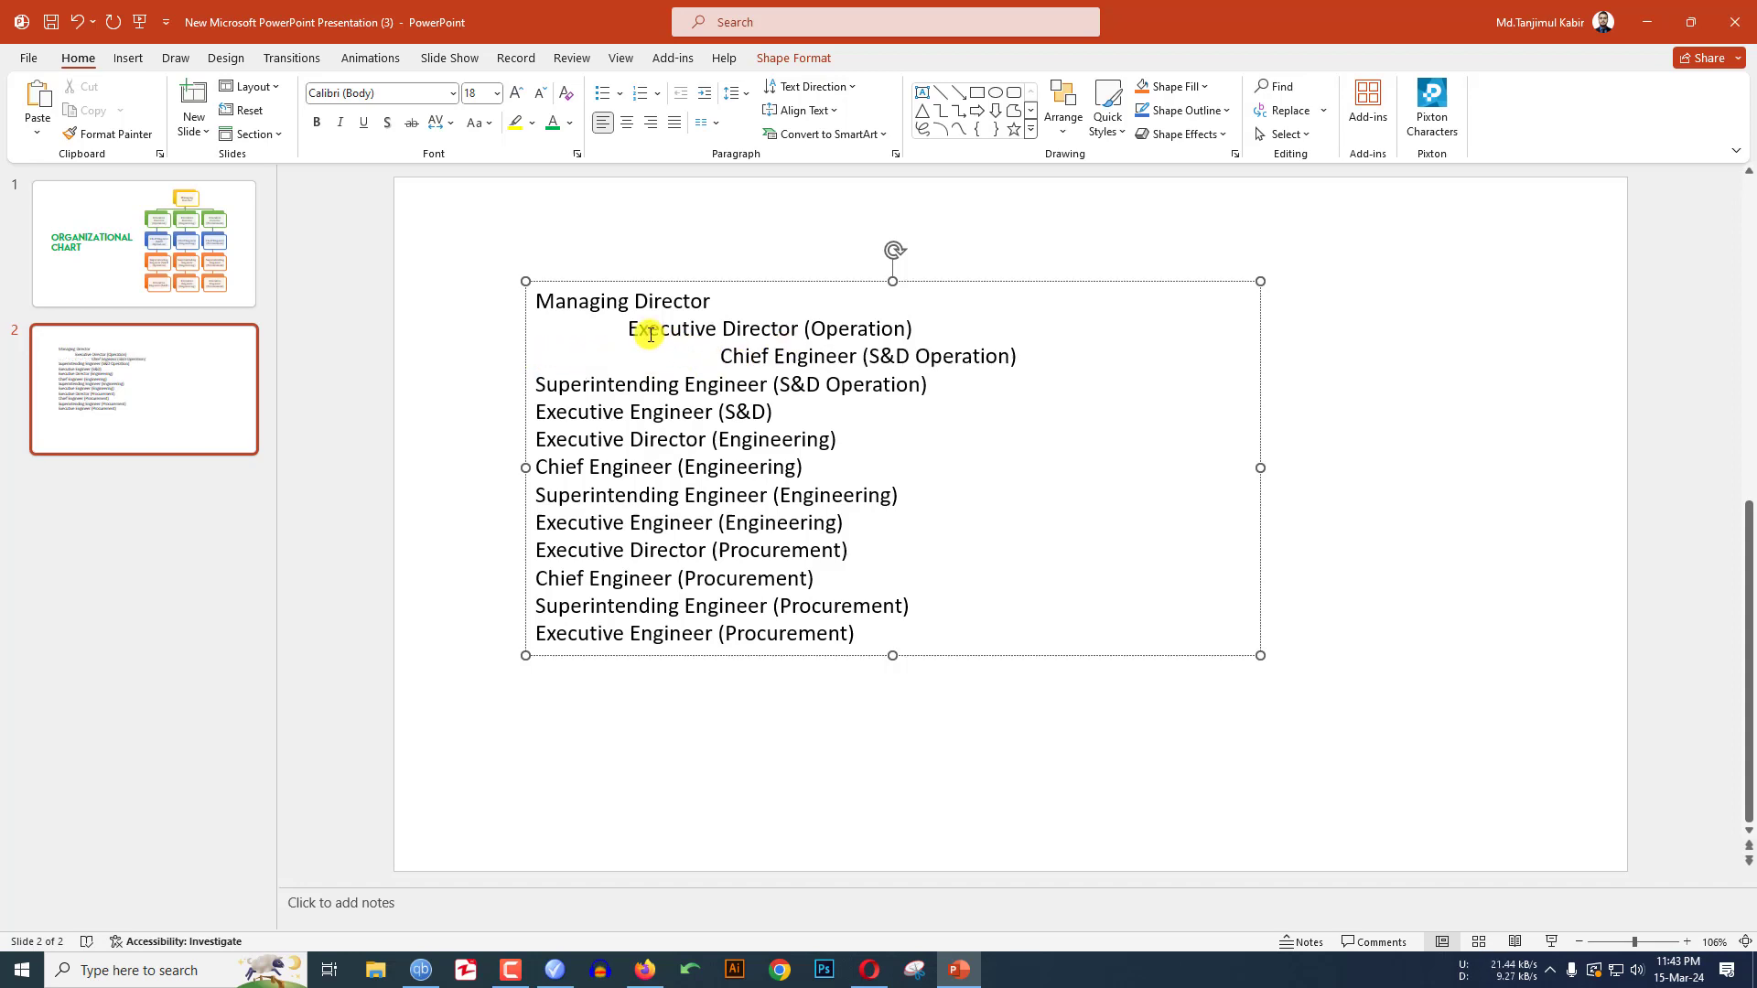
left_click(533, 387)
key("Tab")
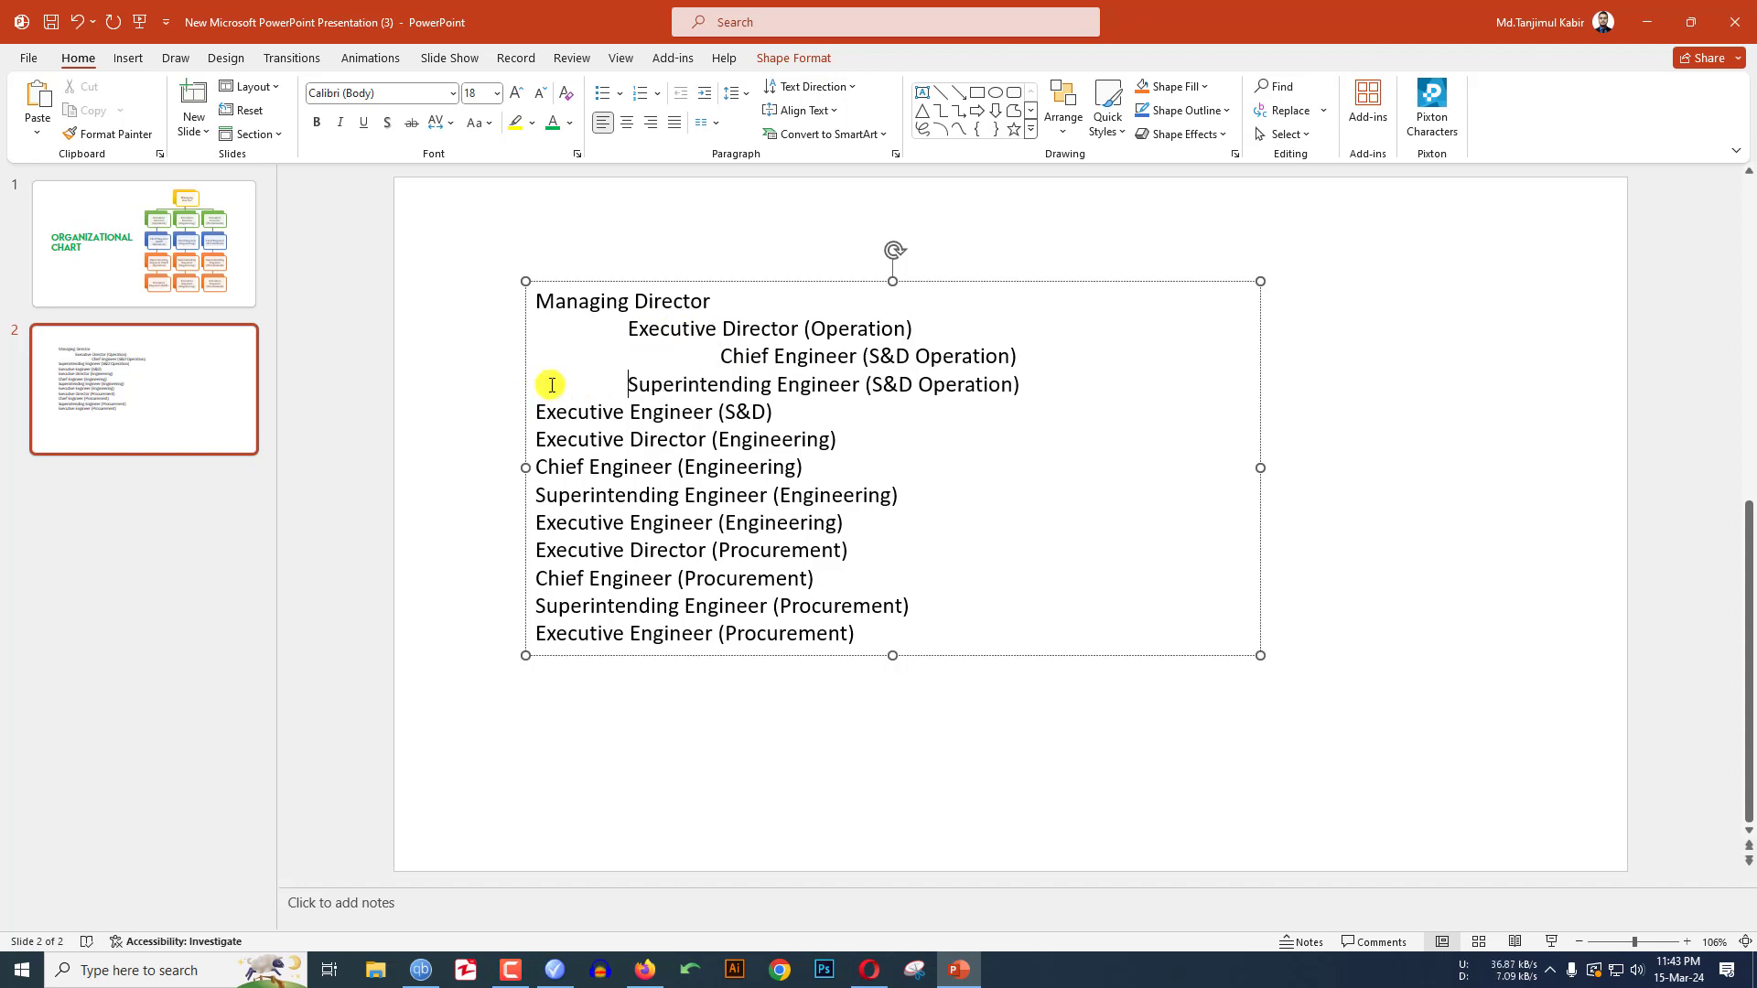
key("Tab")
key("Tab")
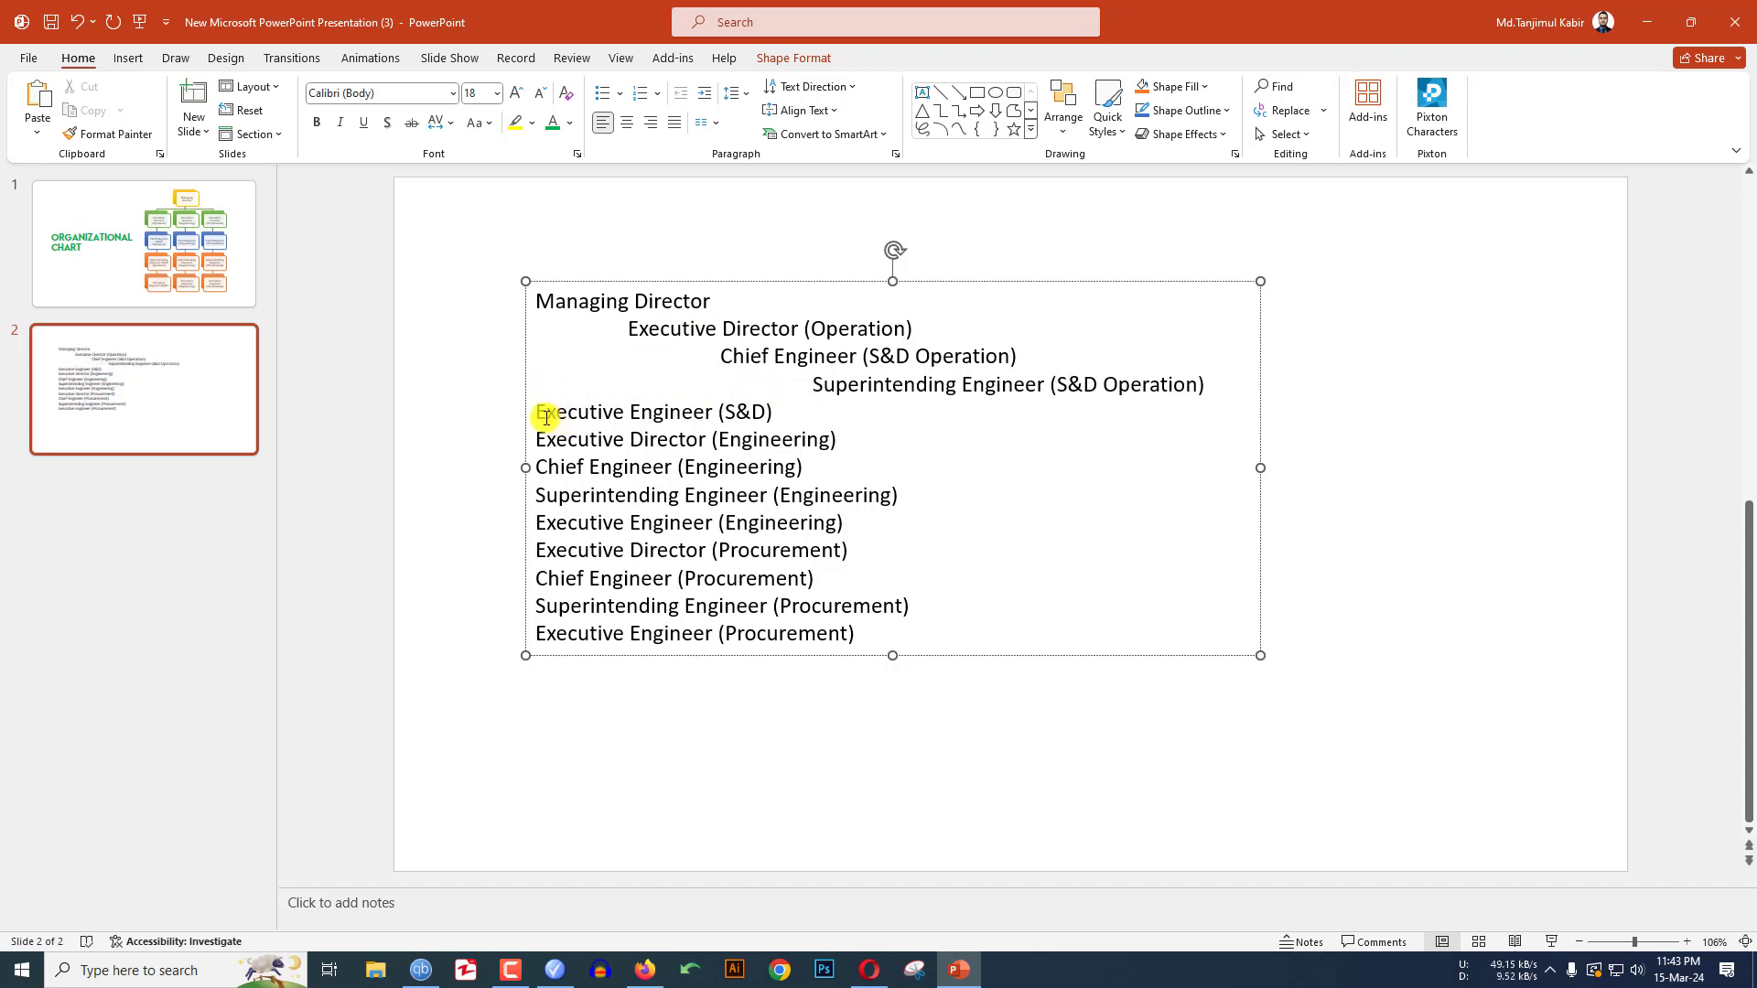
left_click(538, 412)
key("Tab")
key("Tab")
key("Tab")
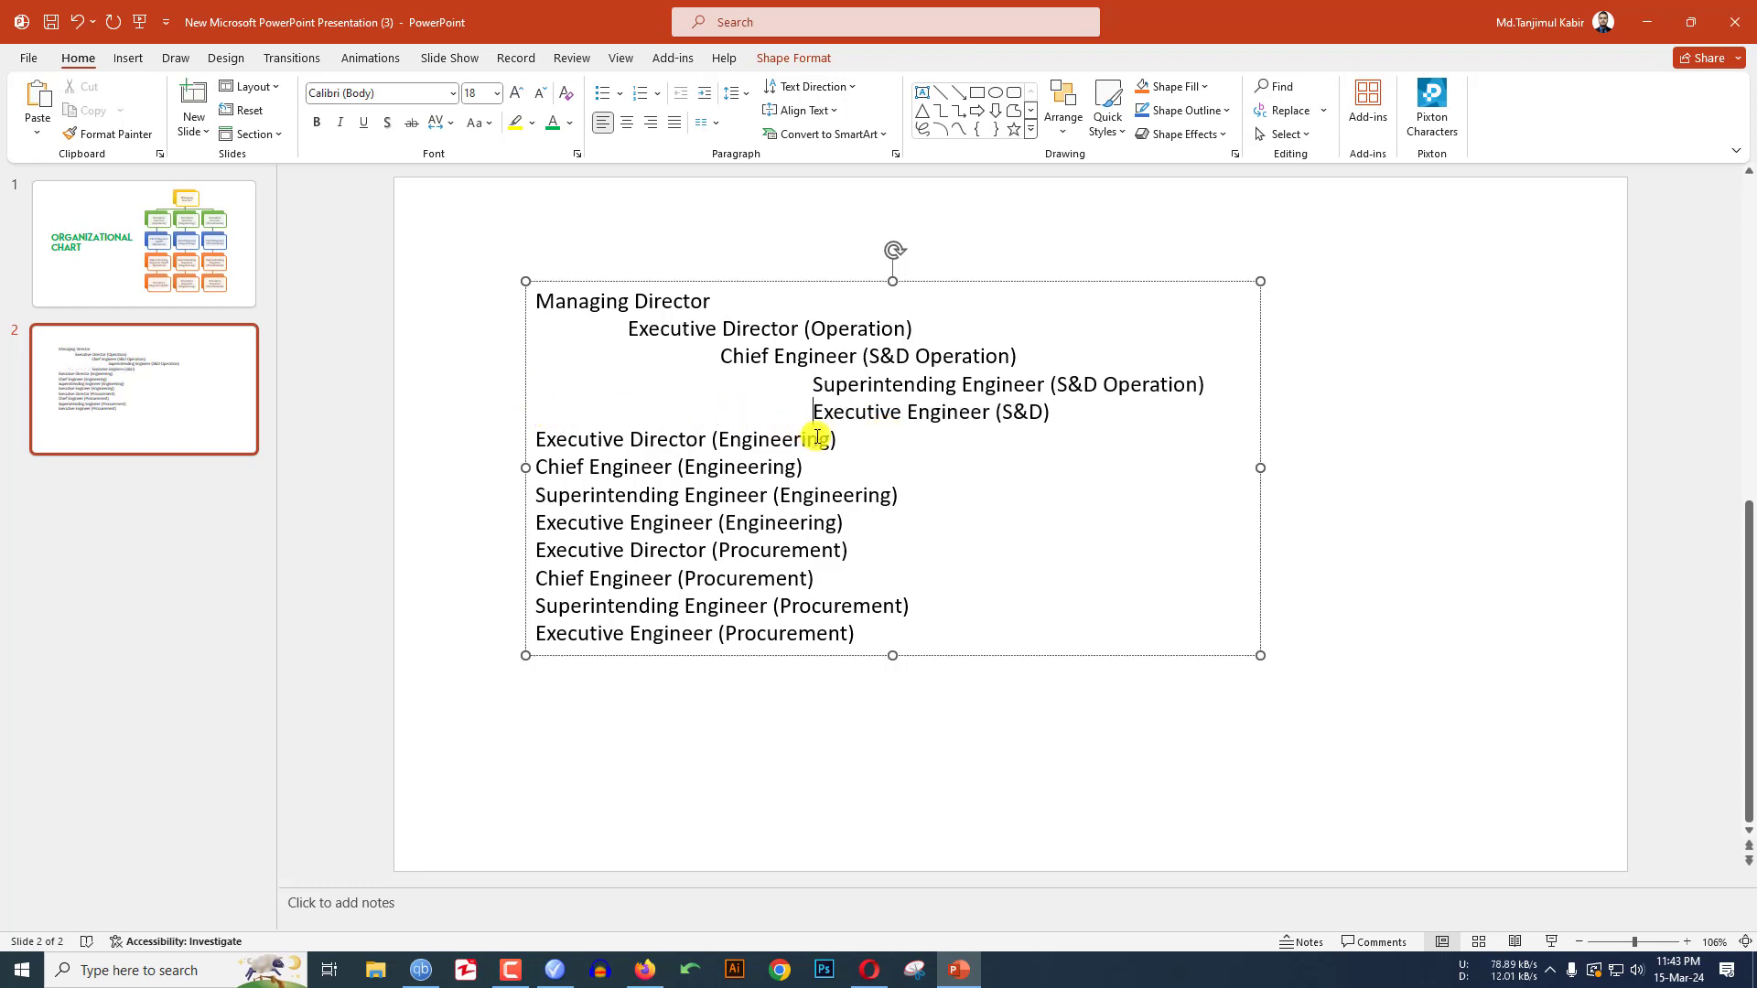
key("Tab")
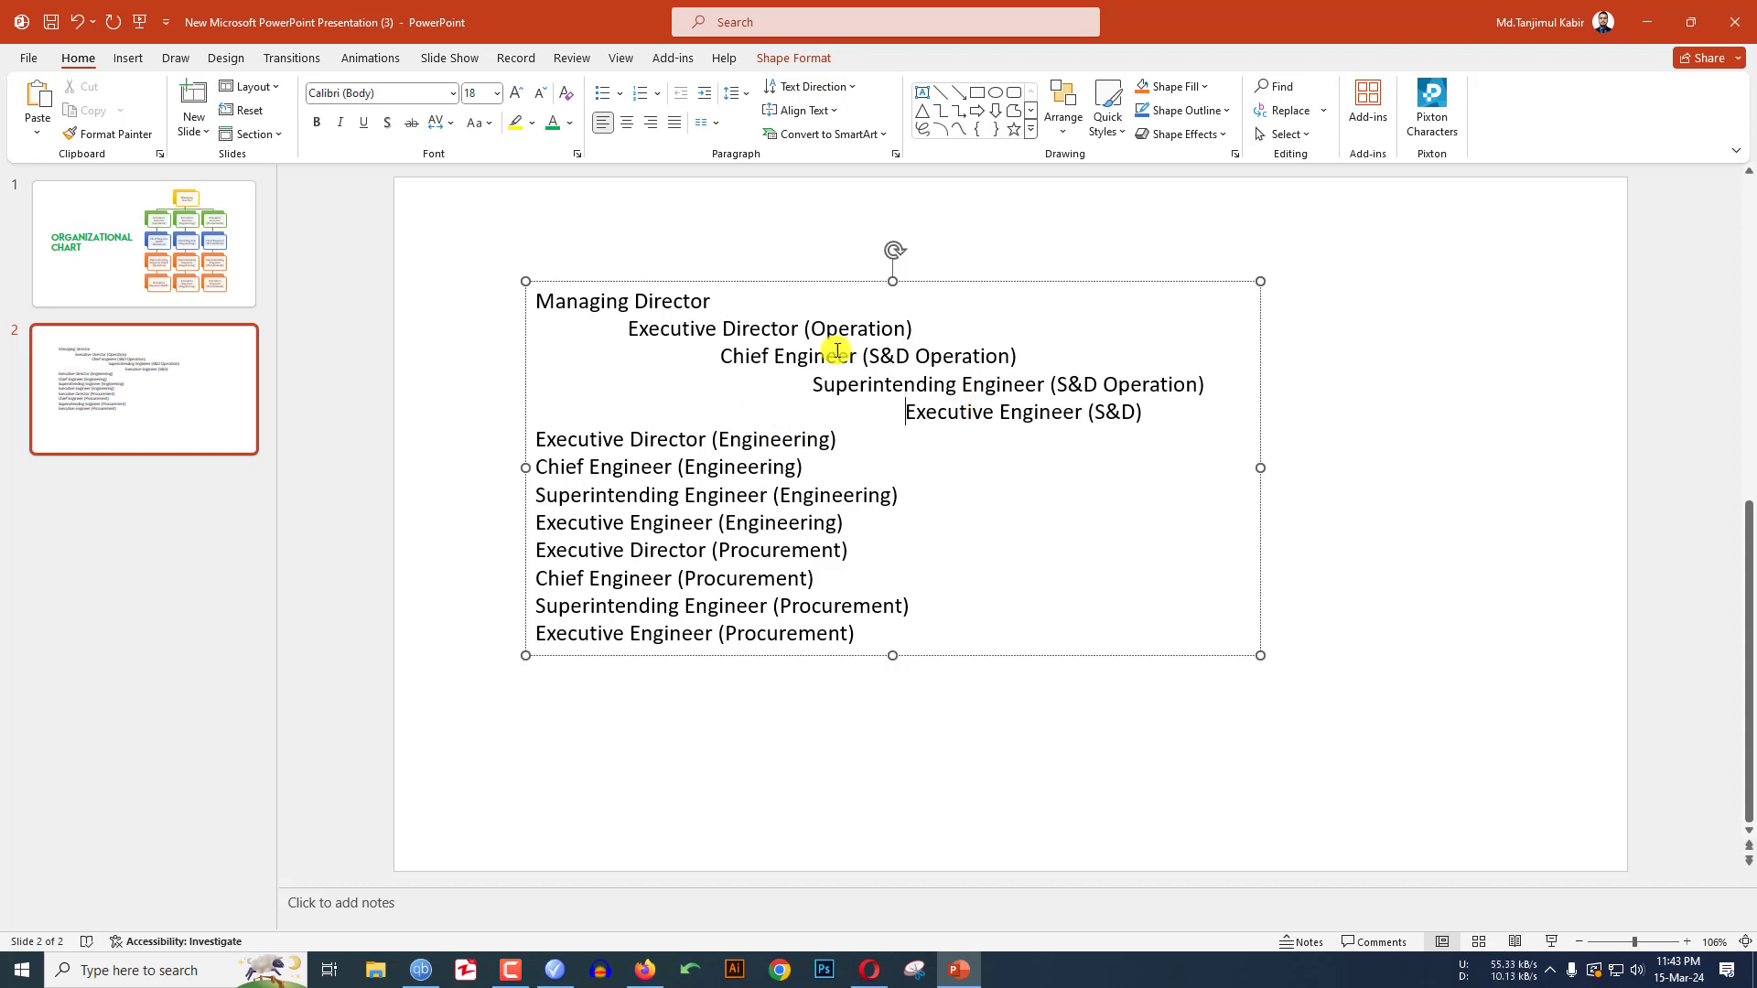
Step: Review the Managing Director line and each indented Operation branch title
left_click(636, 303)
left_click_drag(628, 329, 906, 330)
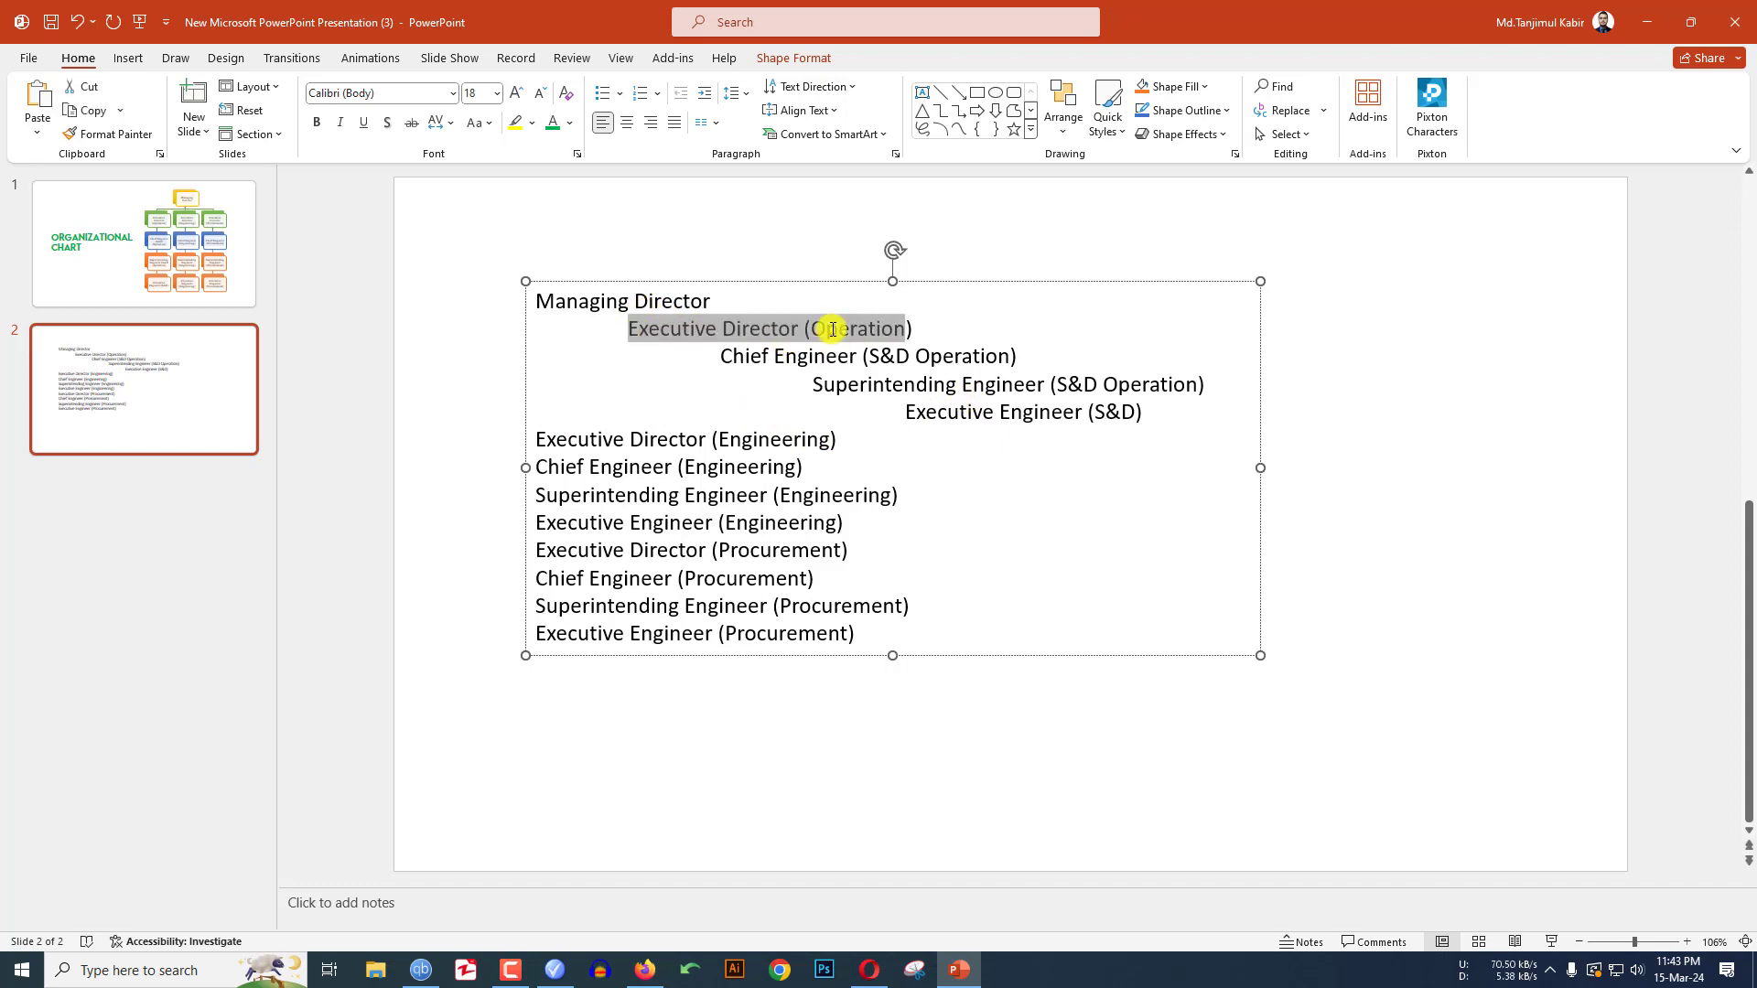
left_click(713, 356)
left_click_drag(718, 356, 1013, 355)
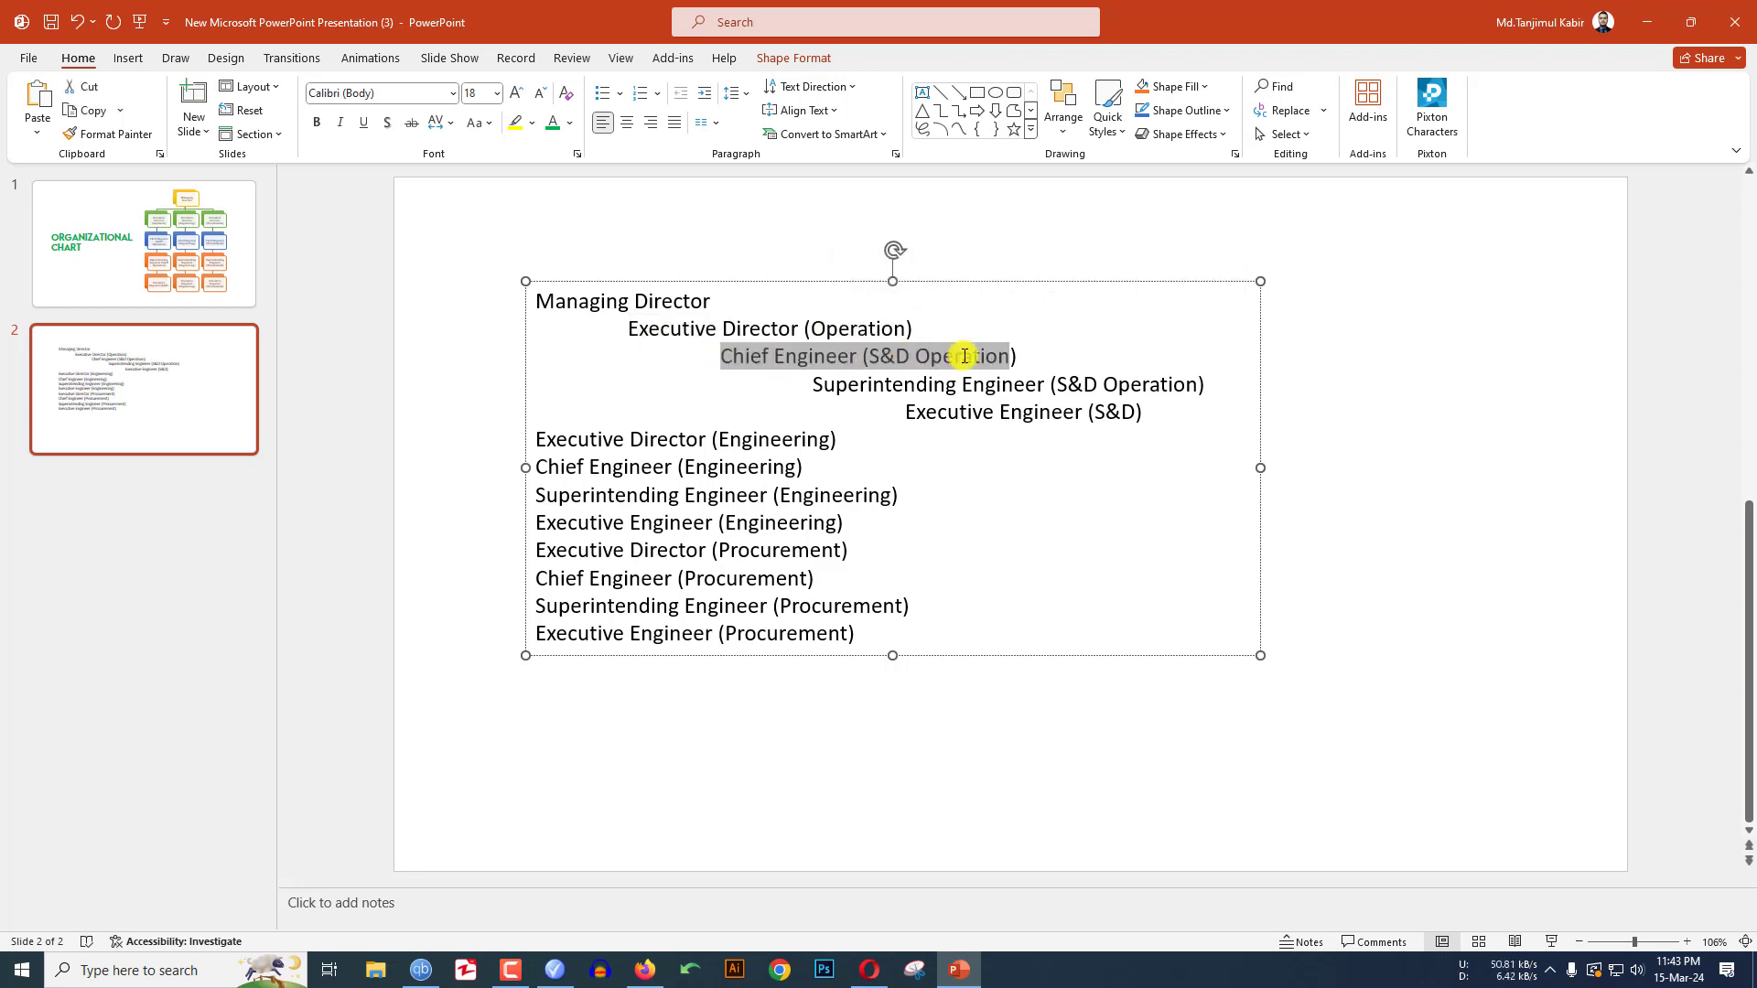
left_click(792, 386)
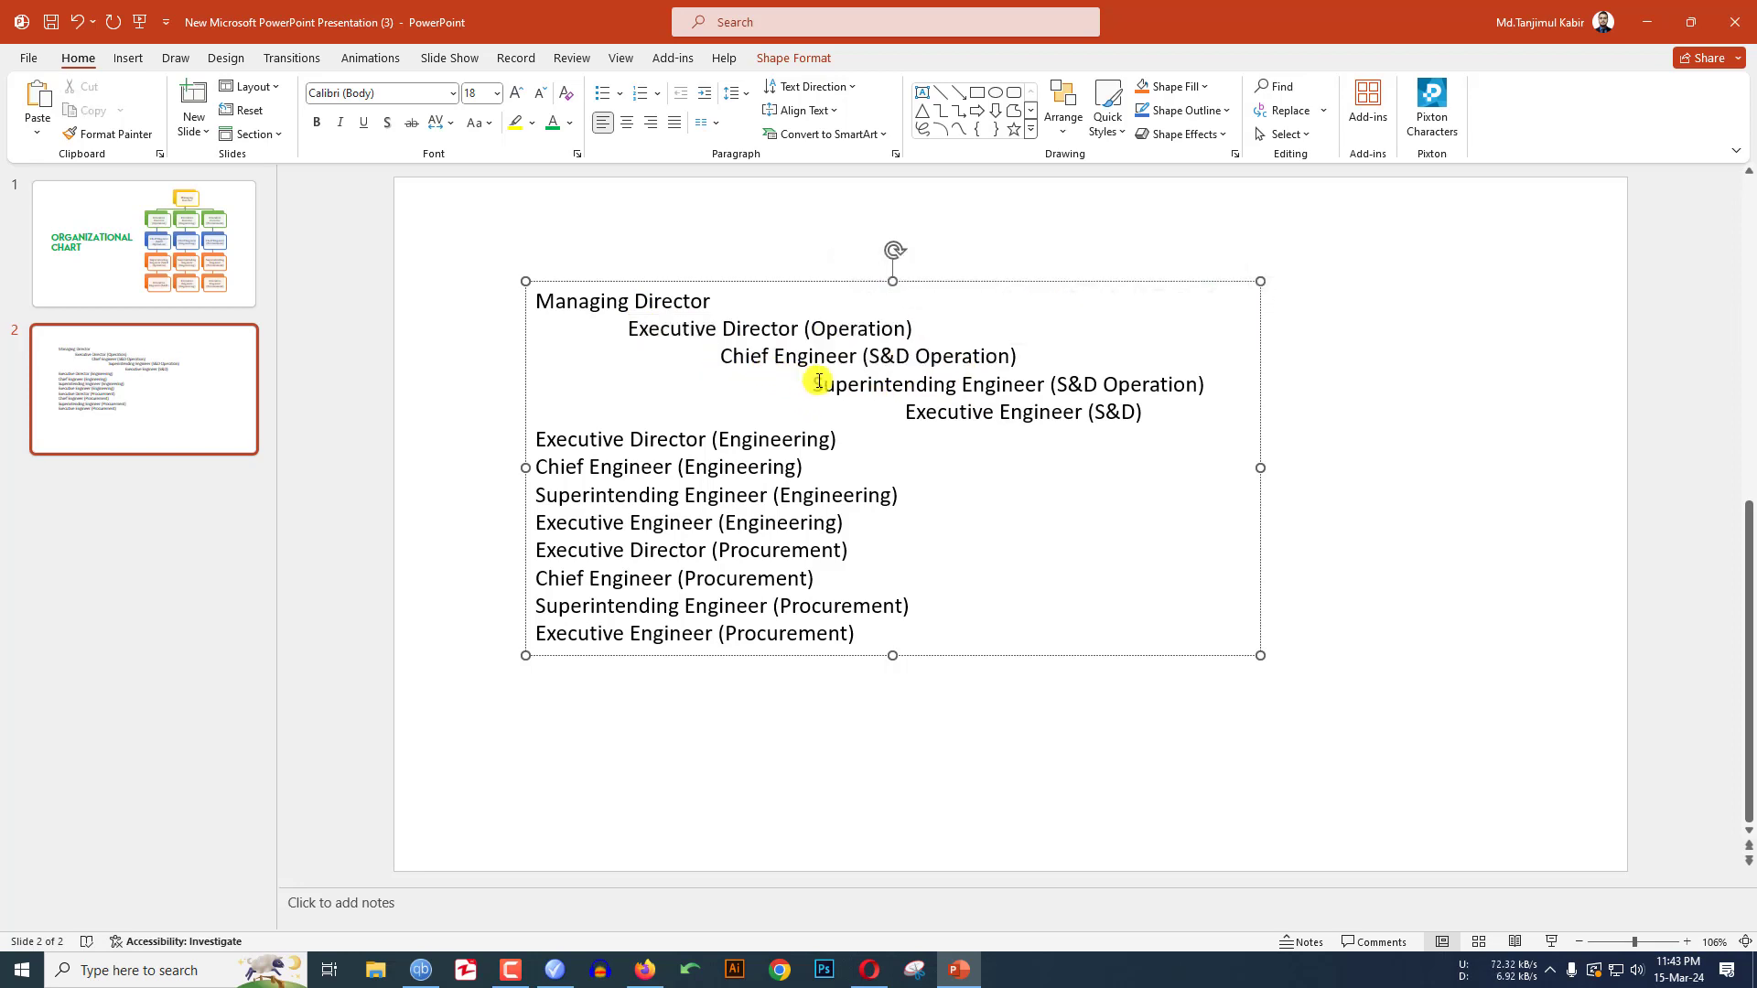
left_click_drag(813, 384, 1203, 384)
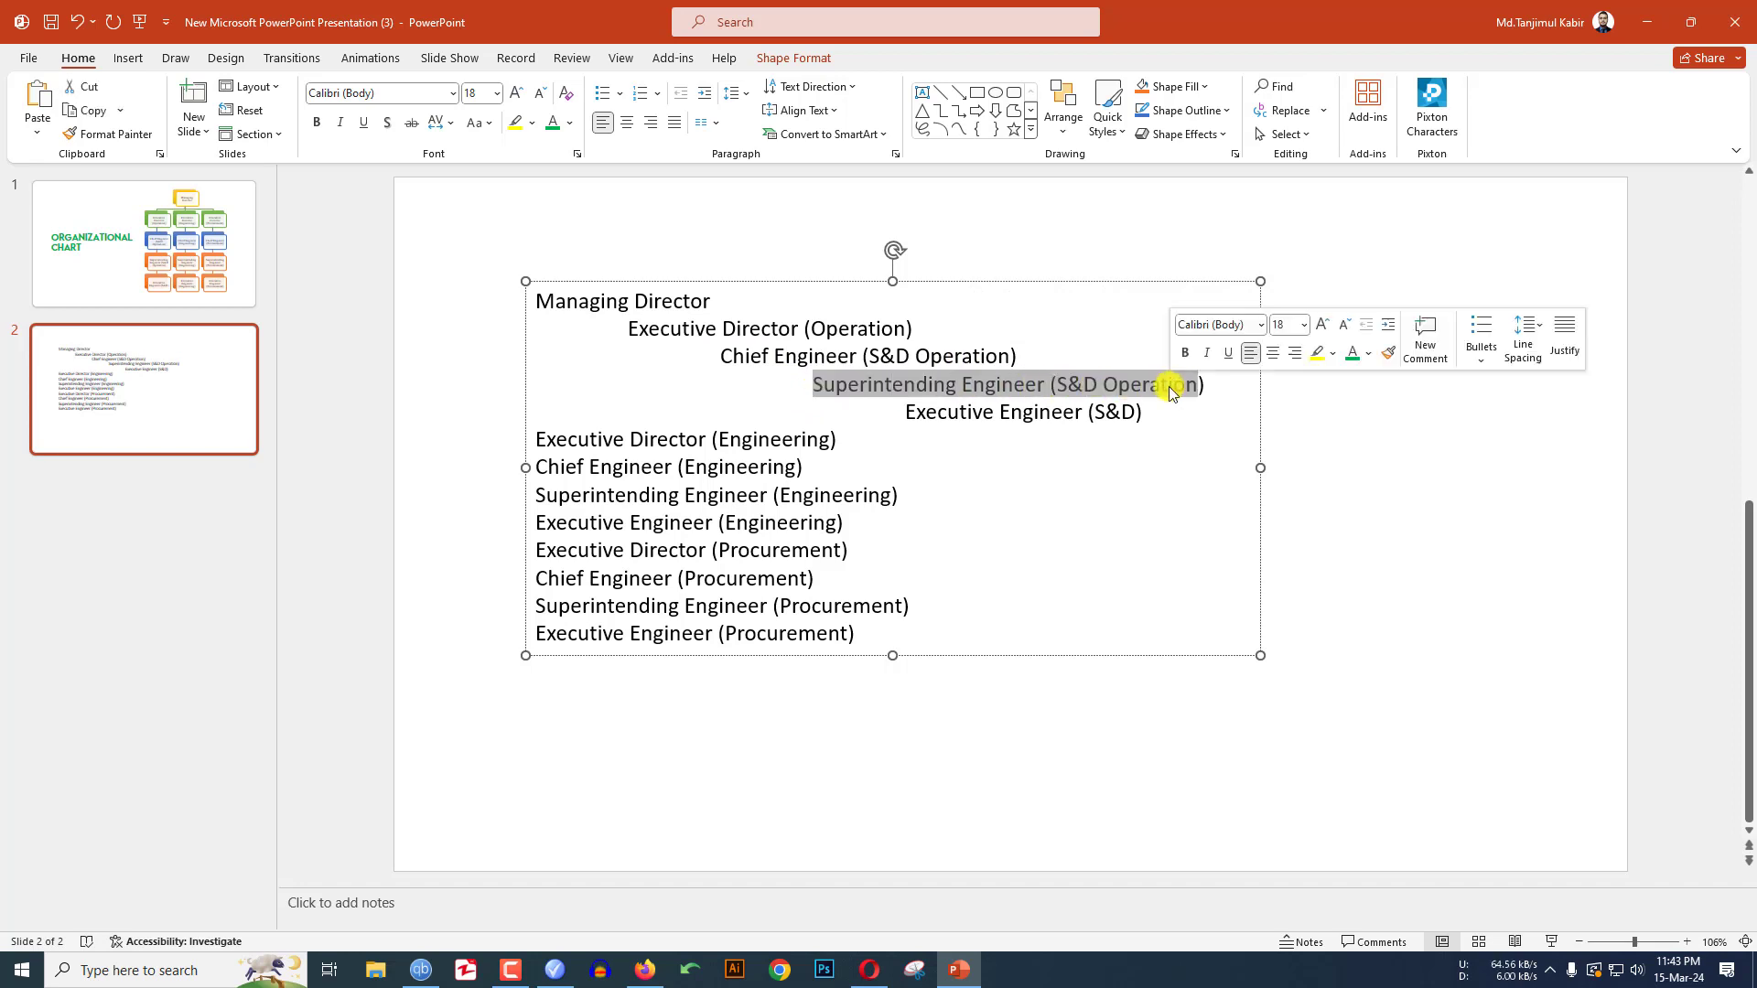
left_click(914, 436)
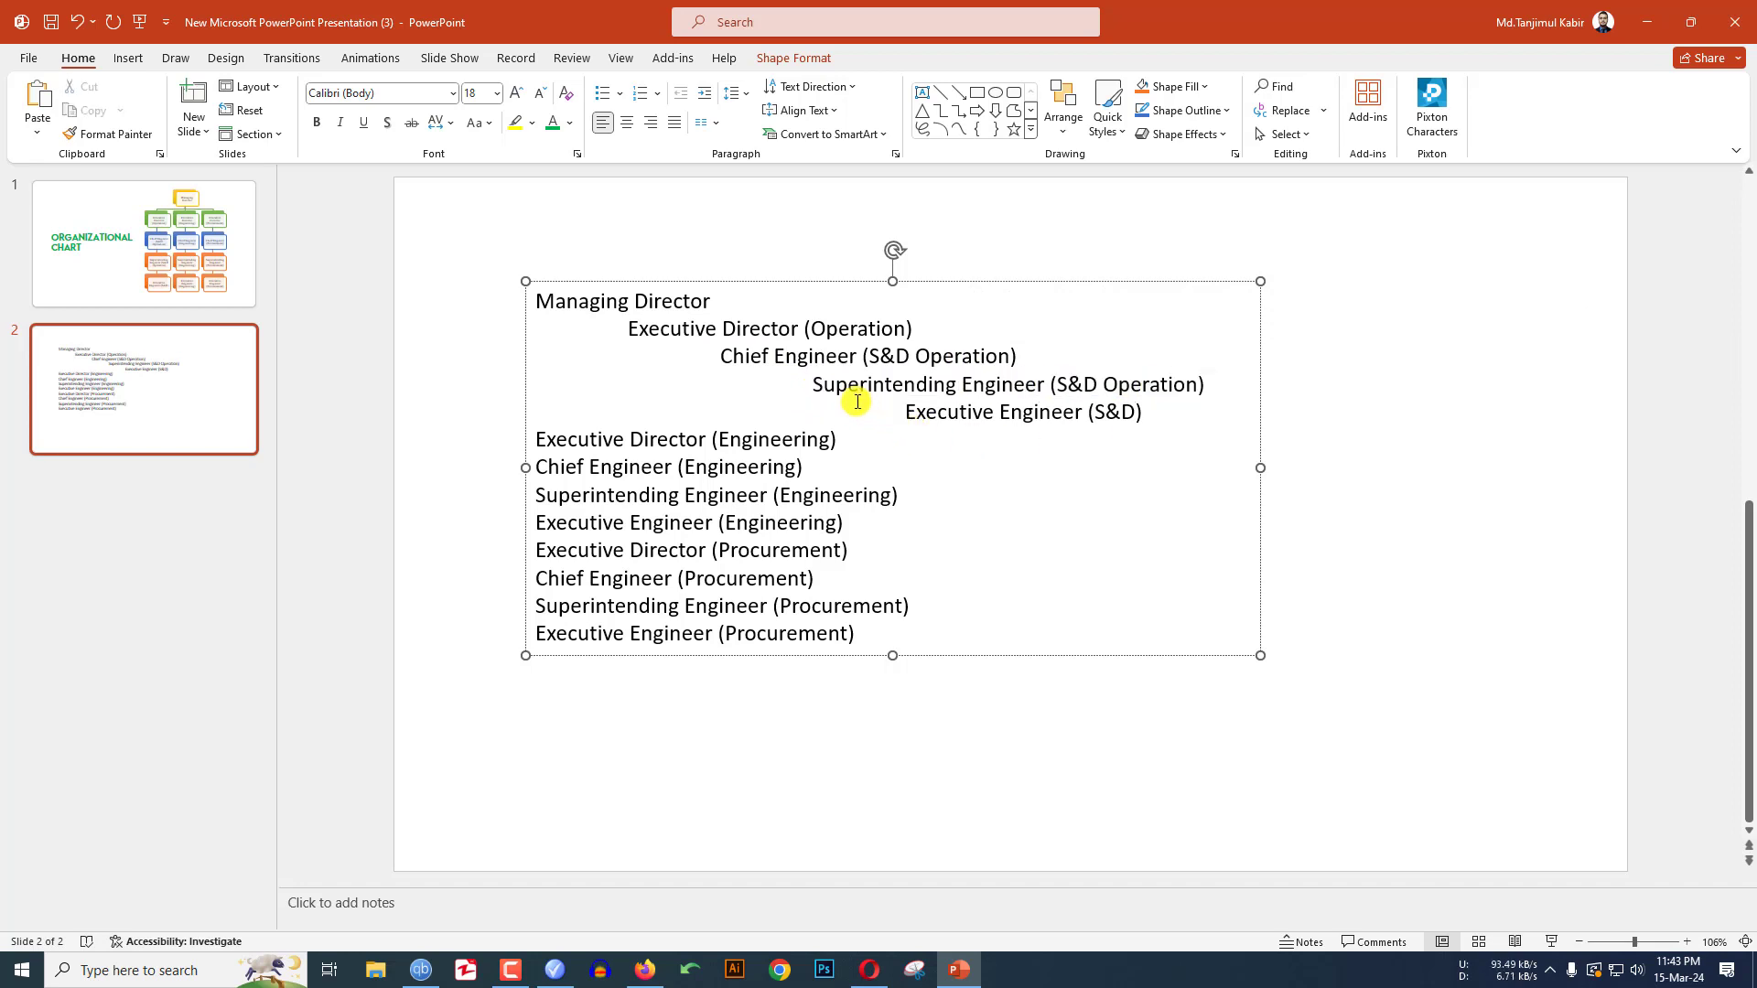
left_click_drag(902, 411, 1142, 412)
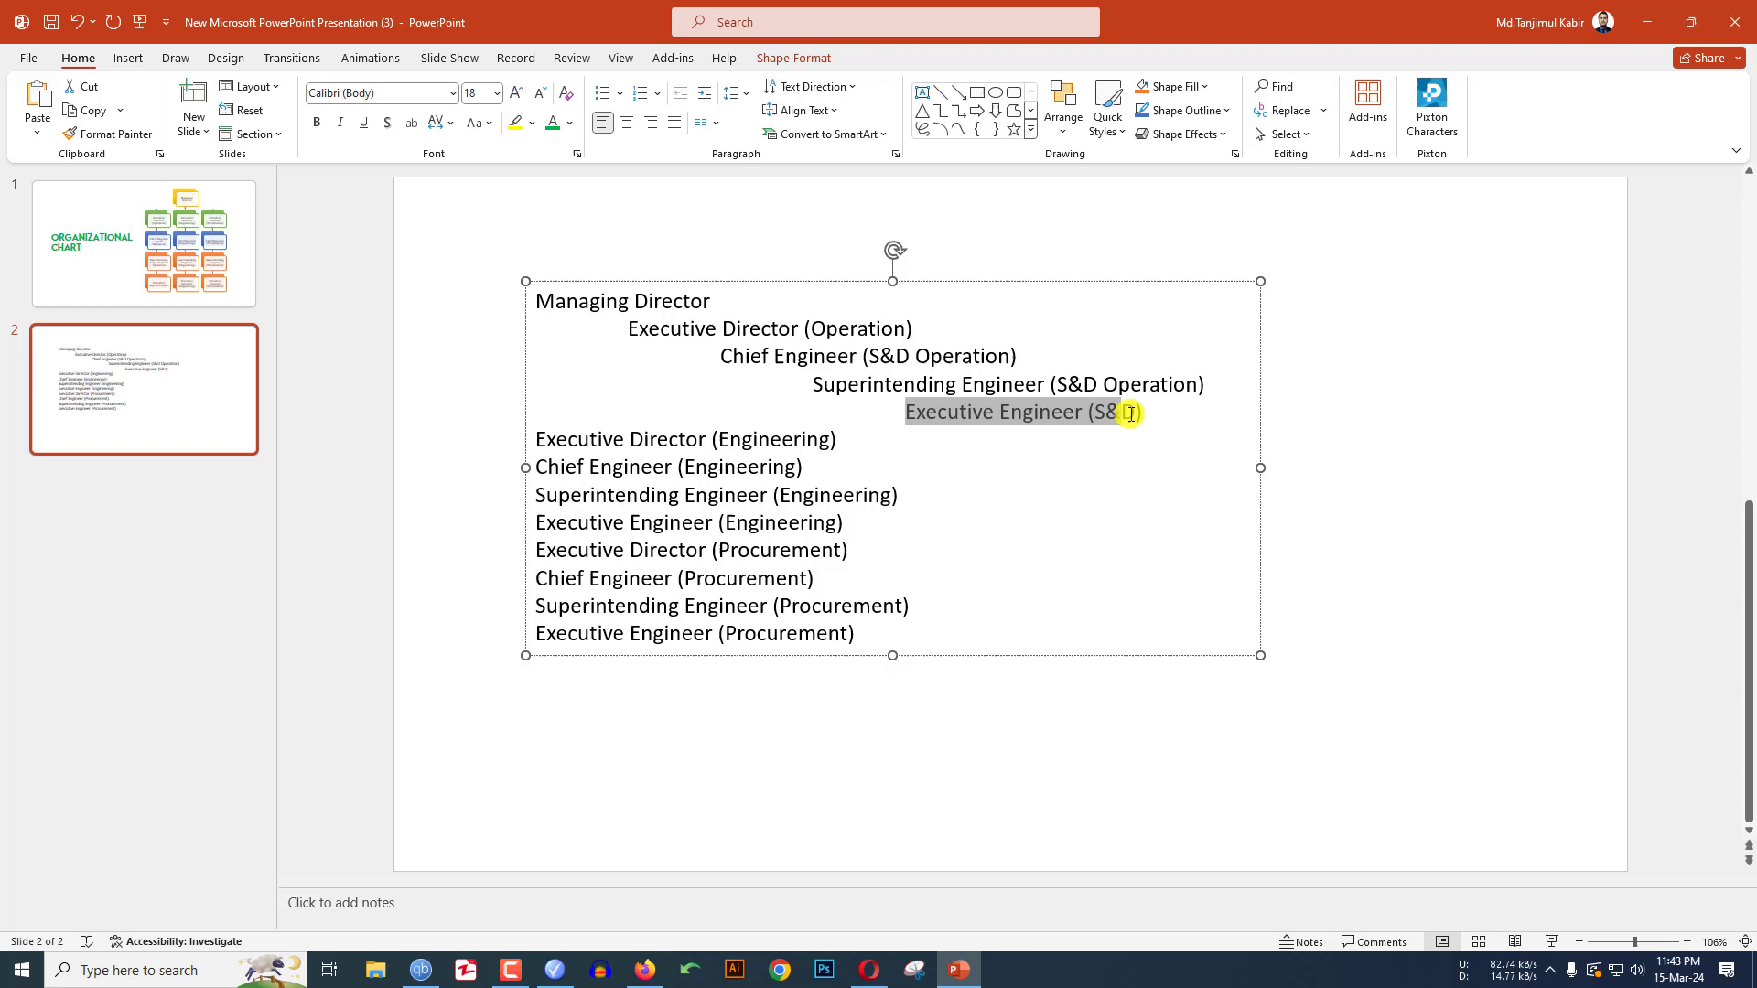
left_click(1071, 470)
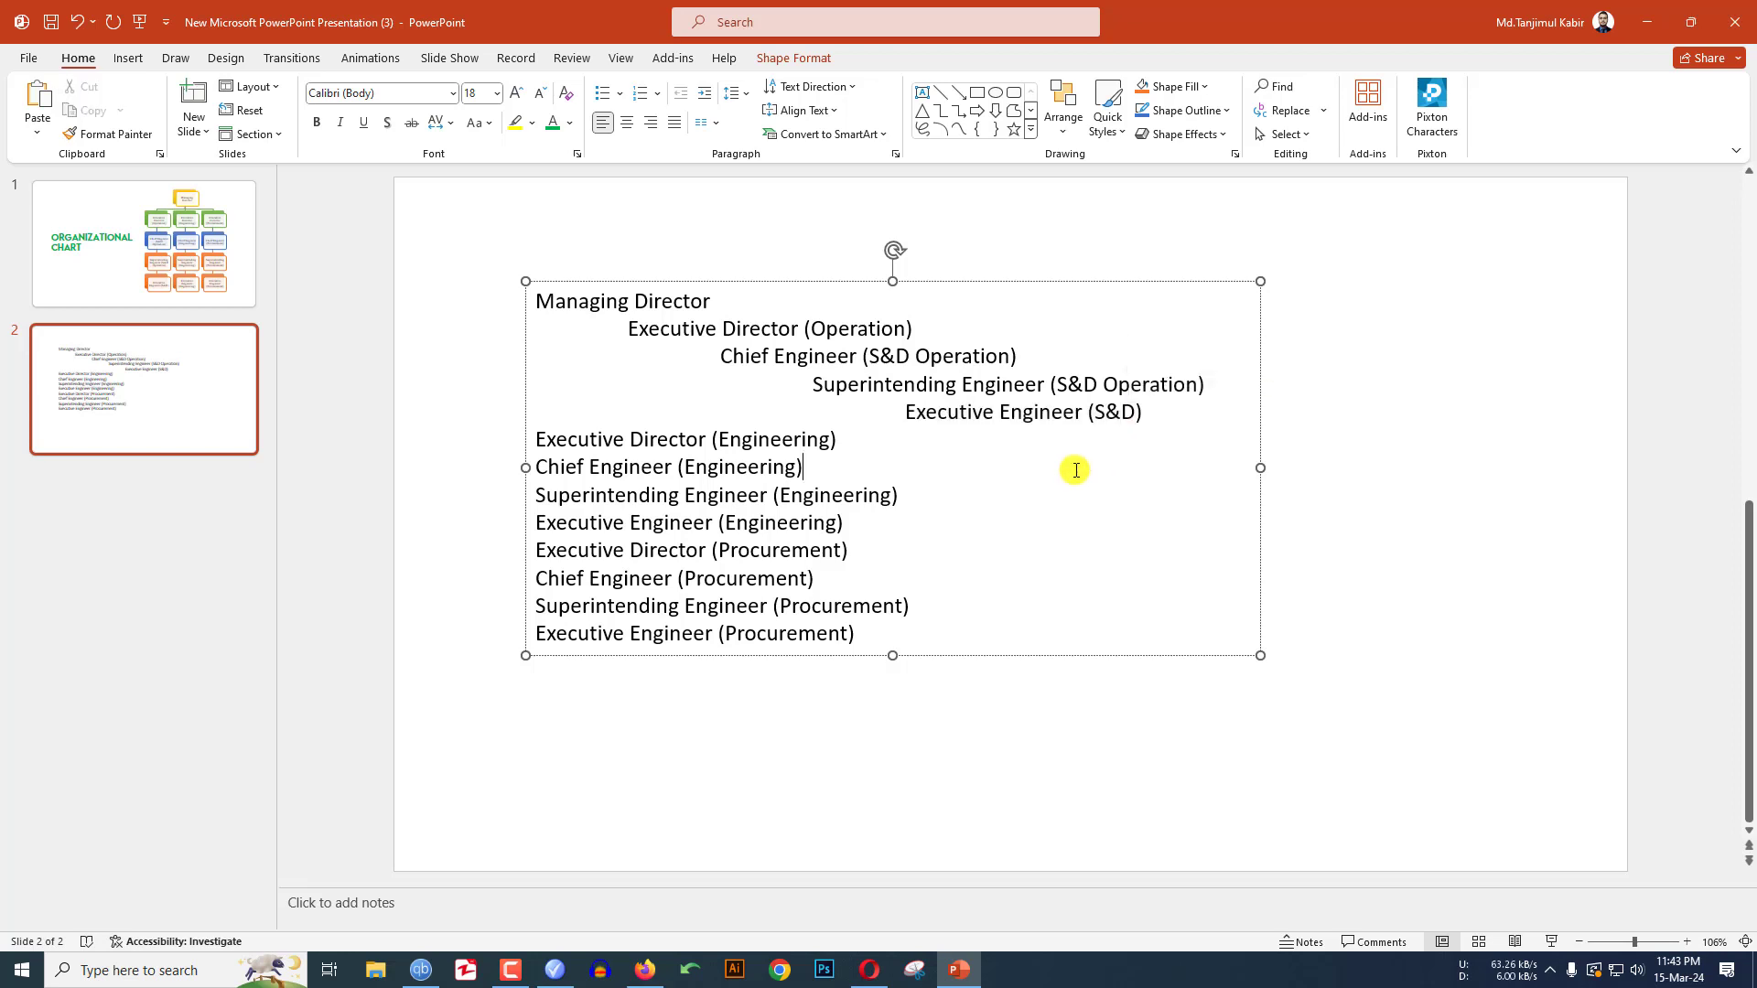
Step: Indent the Engineering branch titles stepwise, Executive Director through Executive Engineer
left_click(536, 439)
key("Tab")
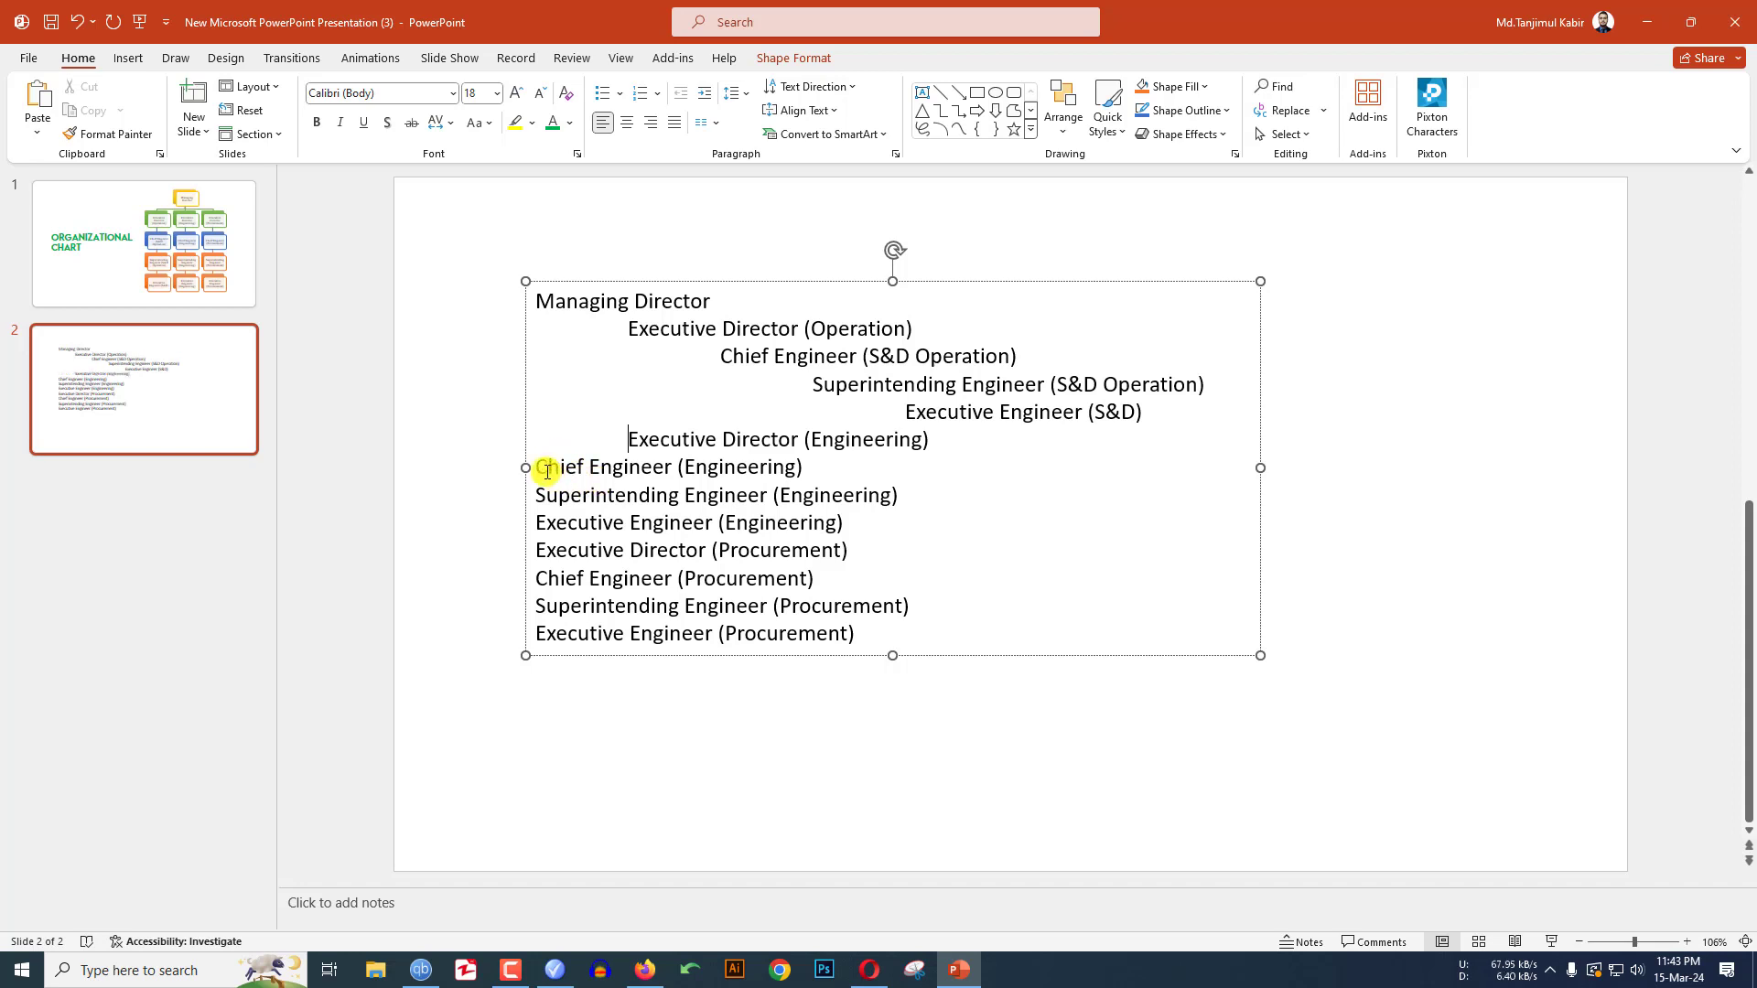
left_click(536, 467)
key("Tab")
key("Tab")
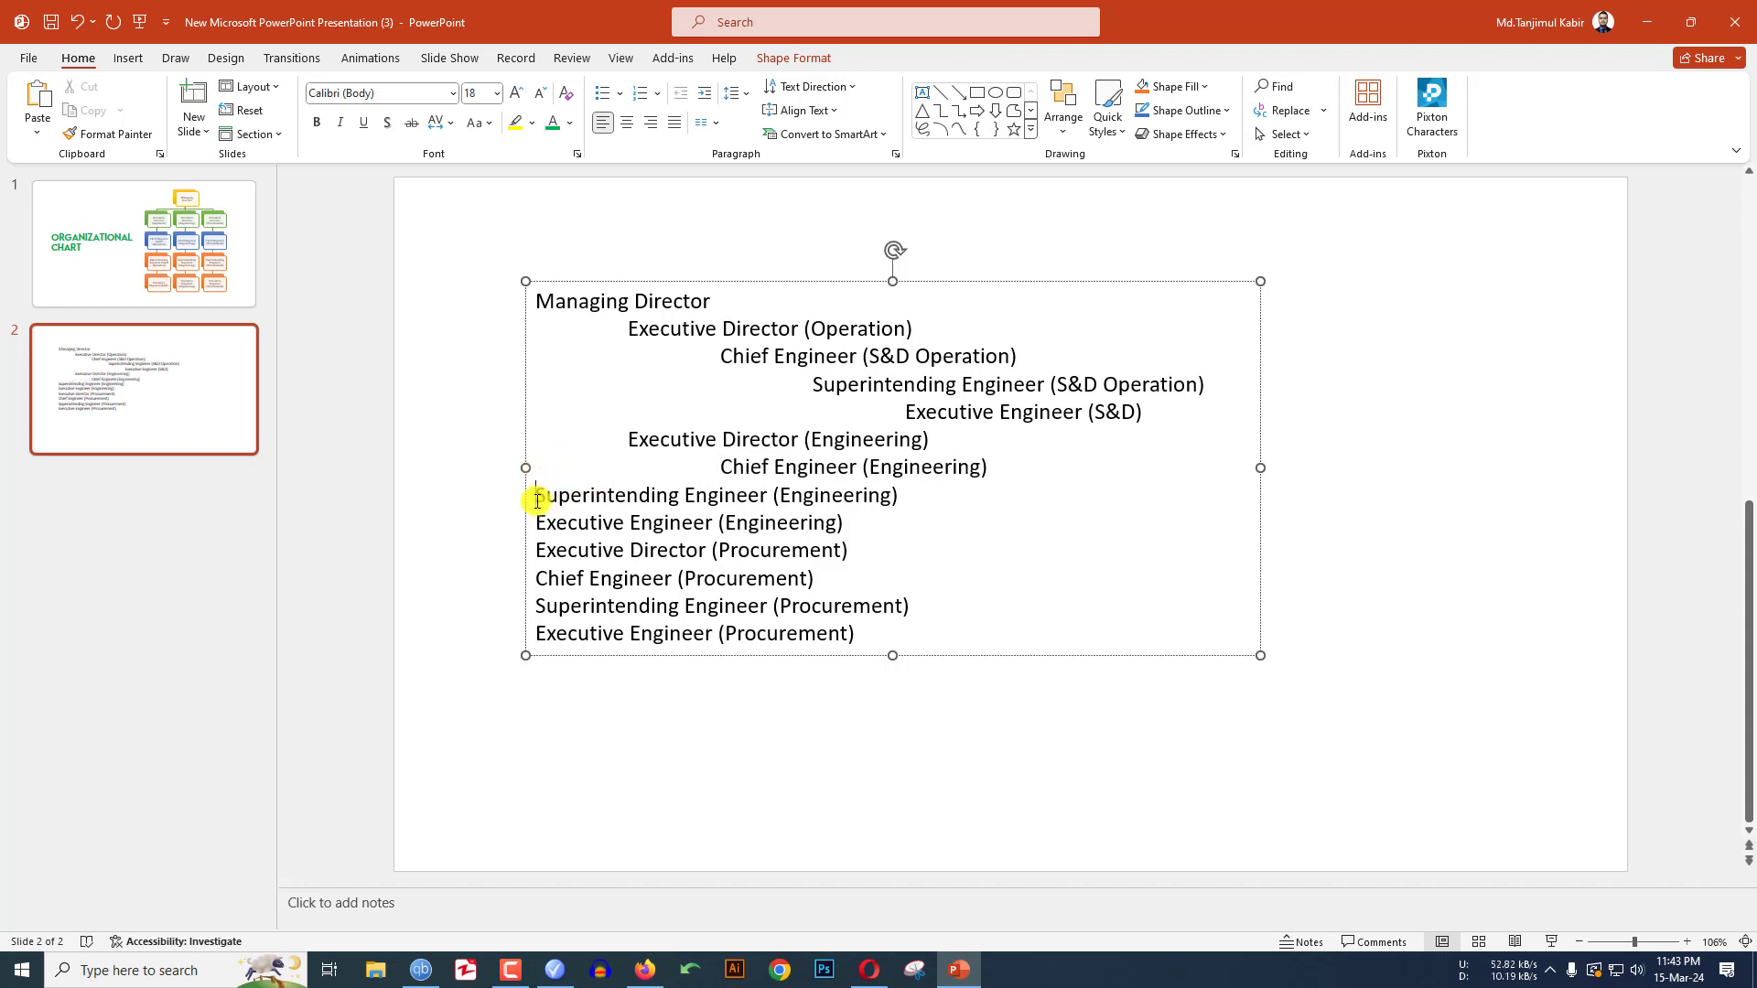
left_click(538, 496)
key("Tab")
key("Tab")
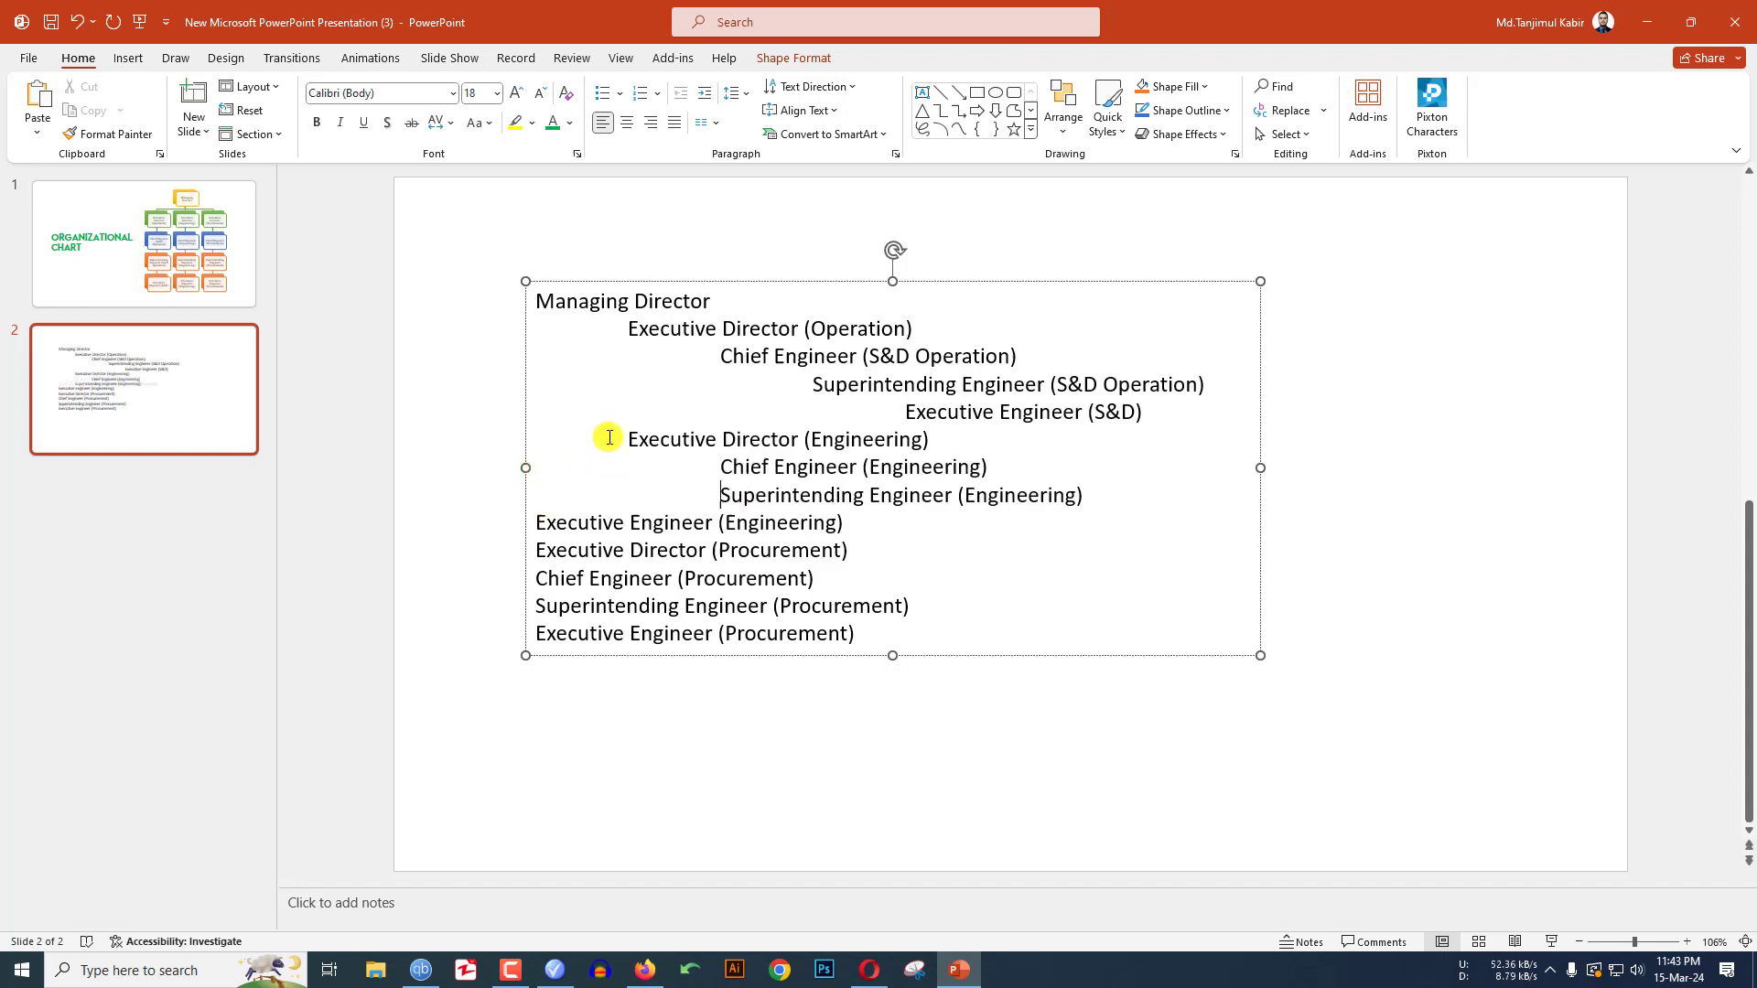
key("Tab")
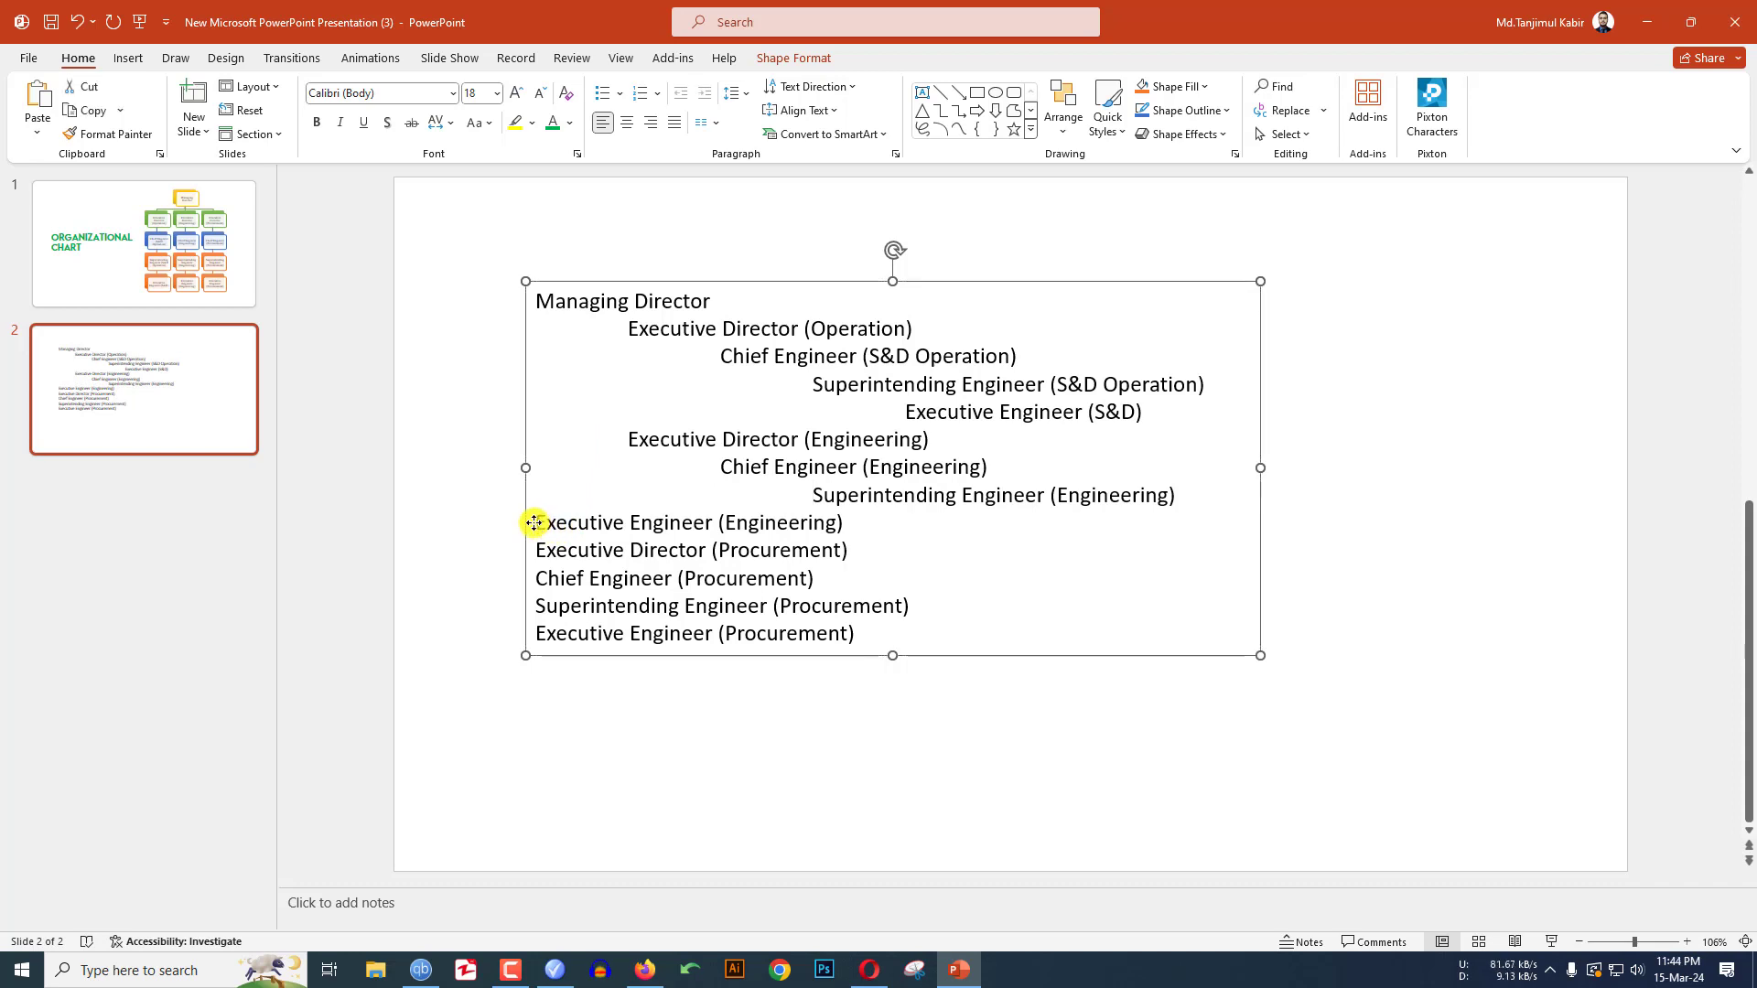
left_click(541, 523)
key("Tab")
key("Tab")
key("Tab")
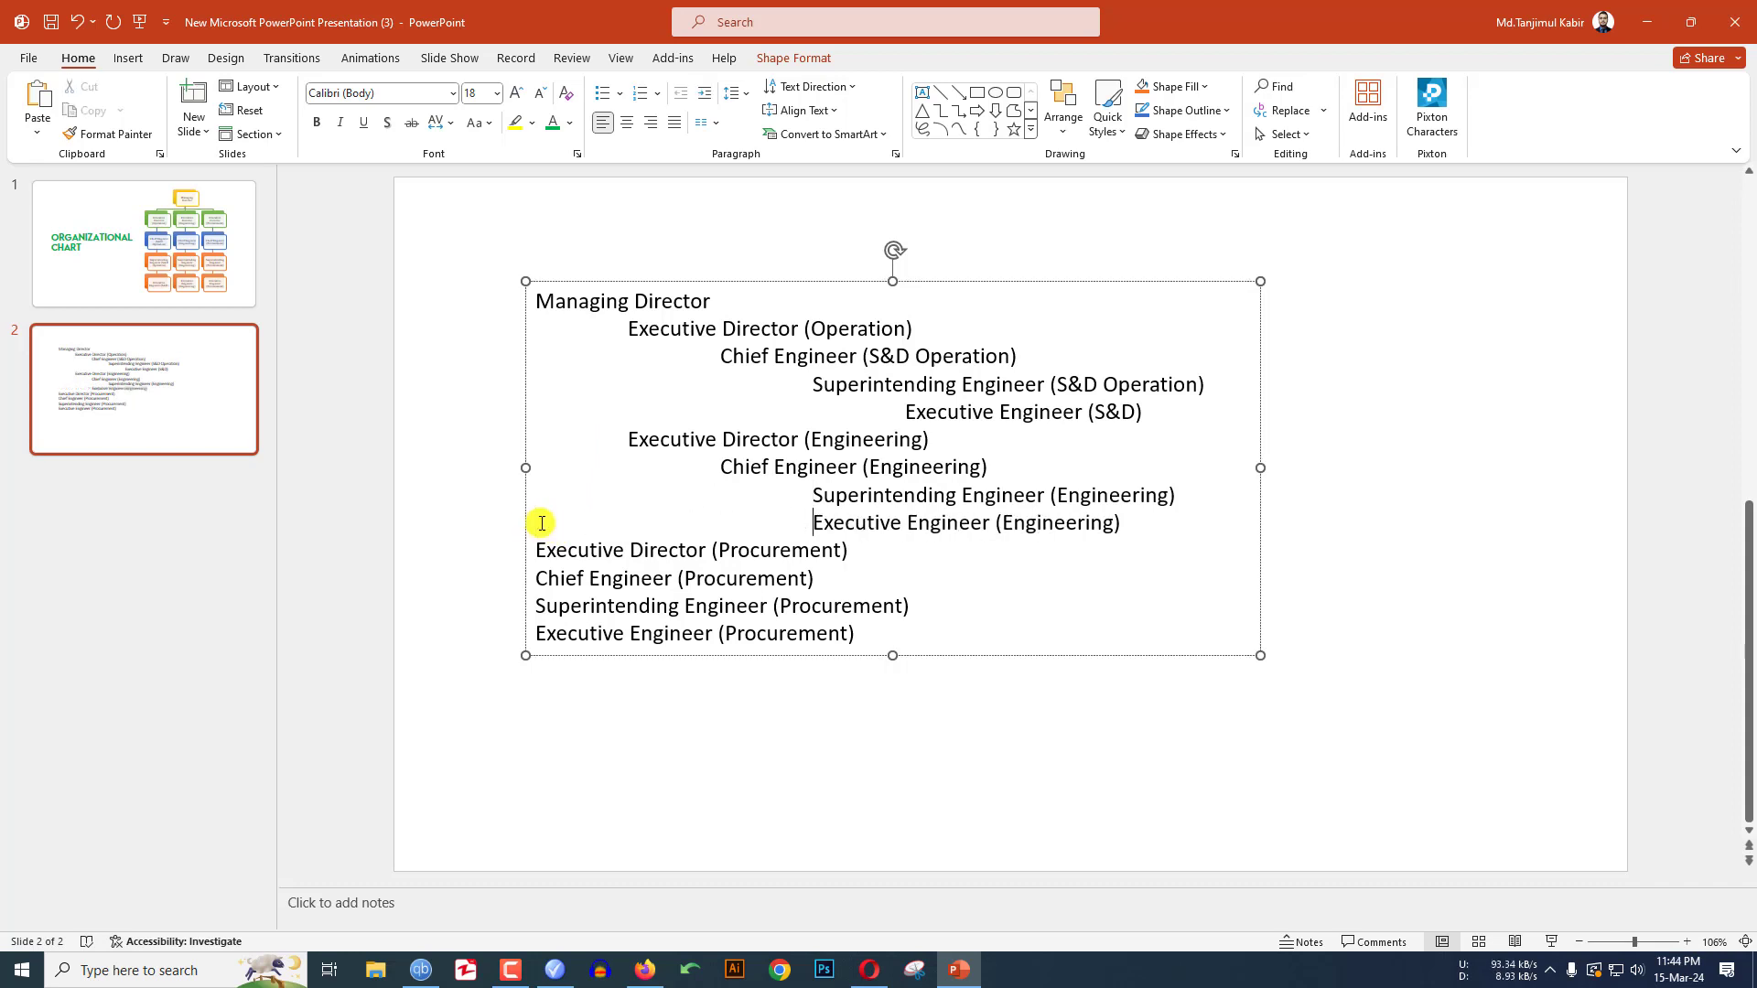
key("Tab")
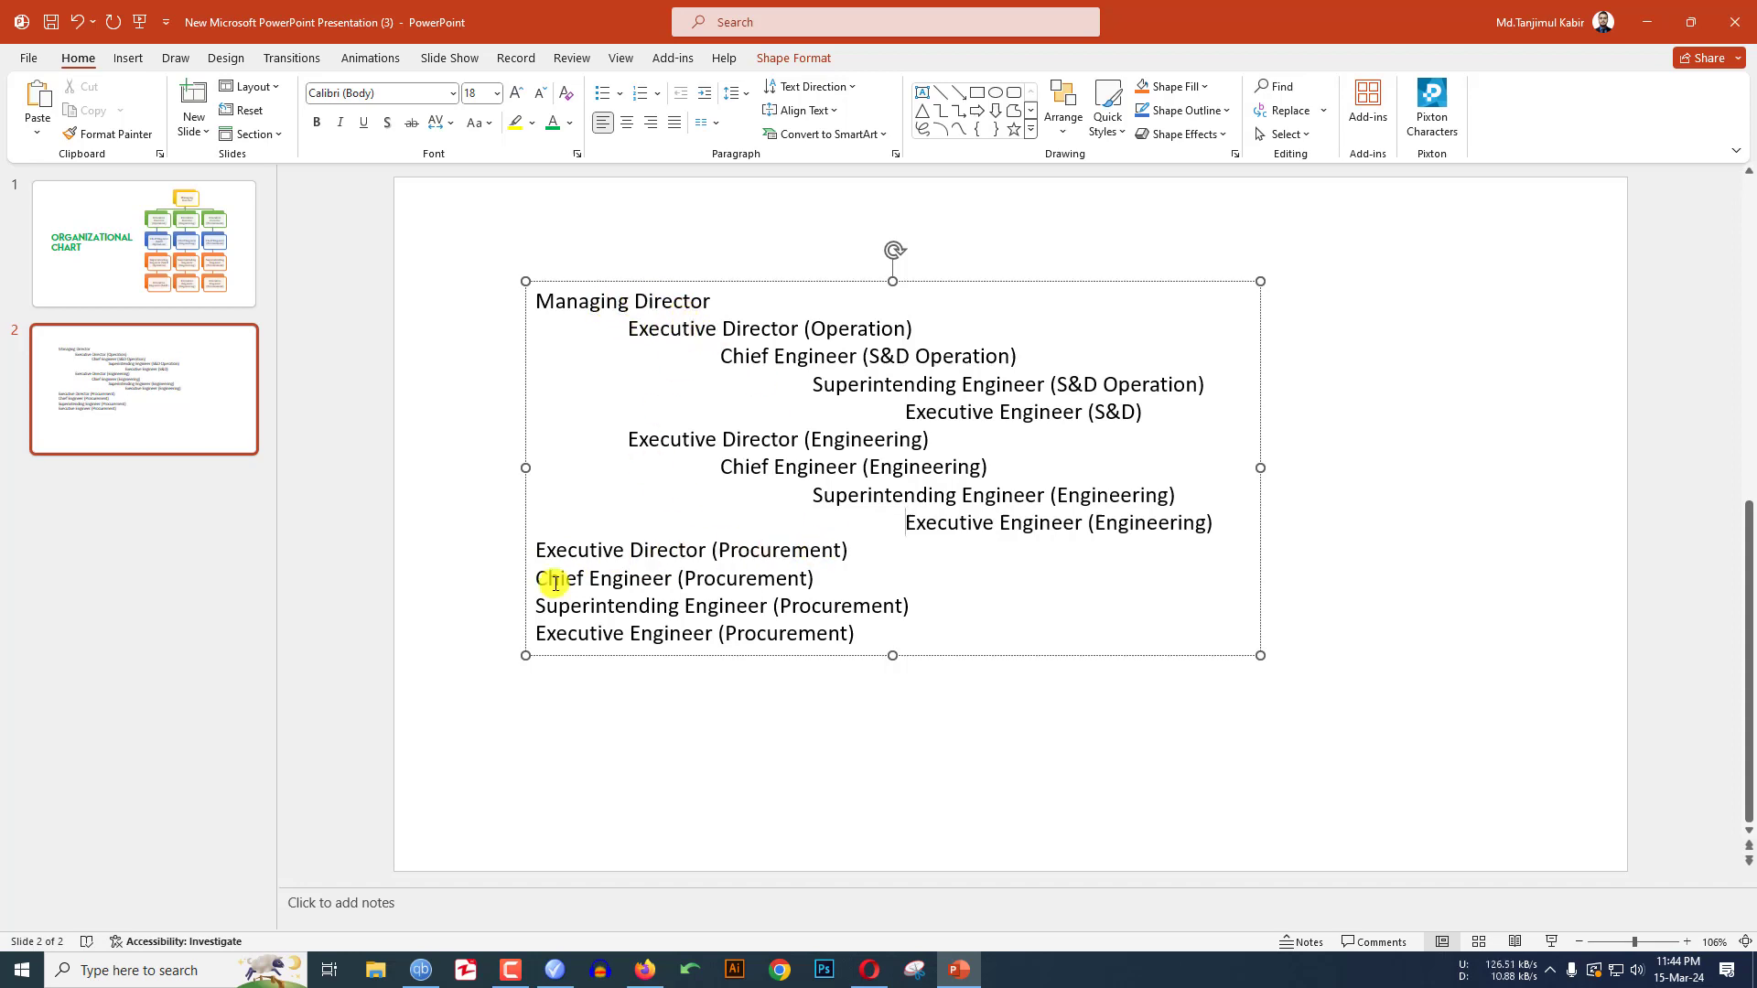
Step: Indent the Procurement branch titles stepwise, Executive Director through Superintending Engineer
left_click(535, 551)
key("Tab")
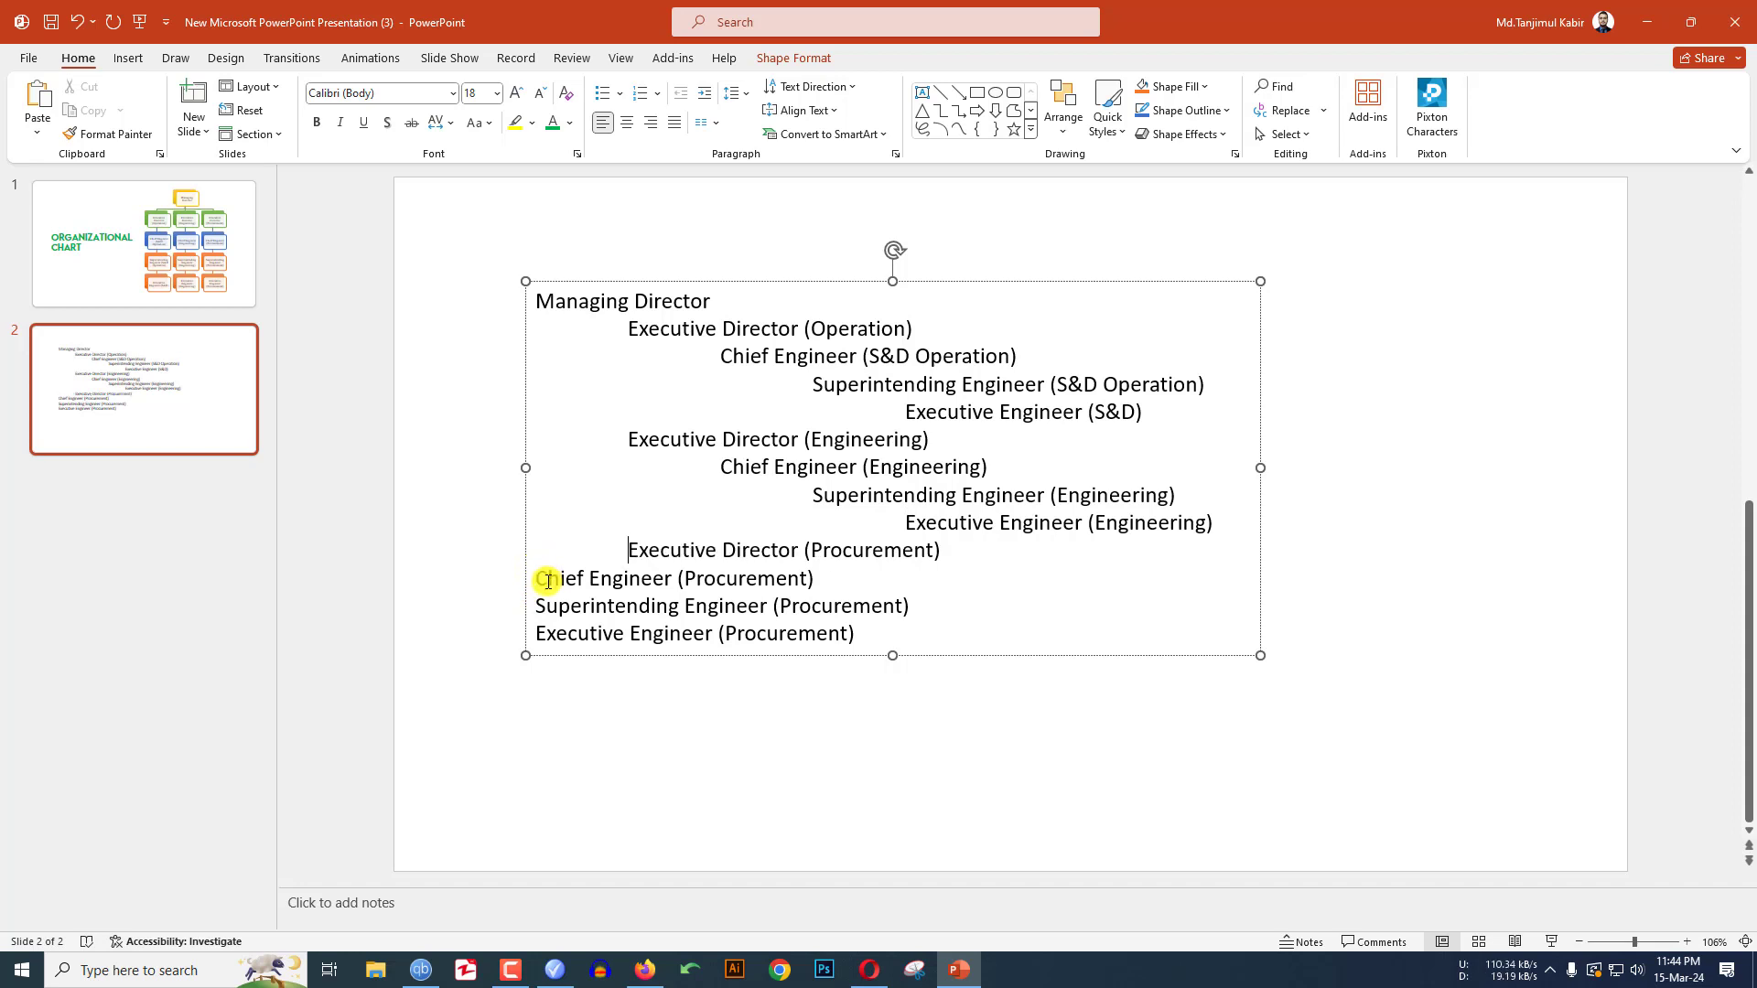
left_click(537, 576)
key("Tab")
key("Tab")
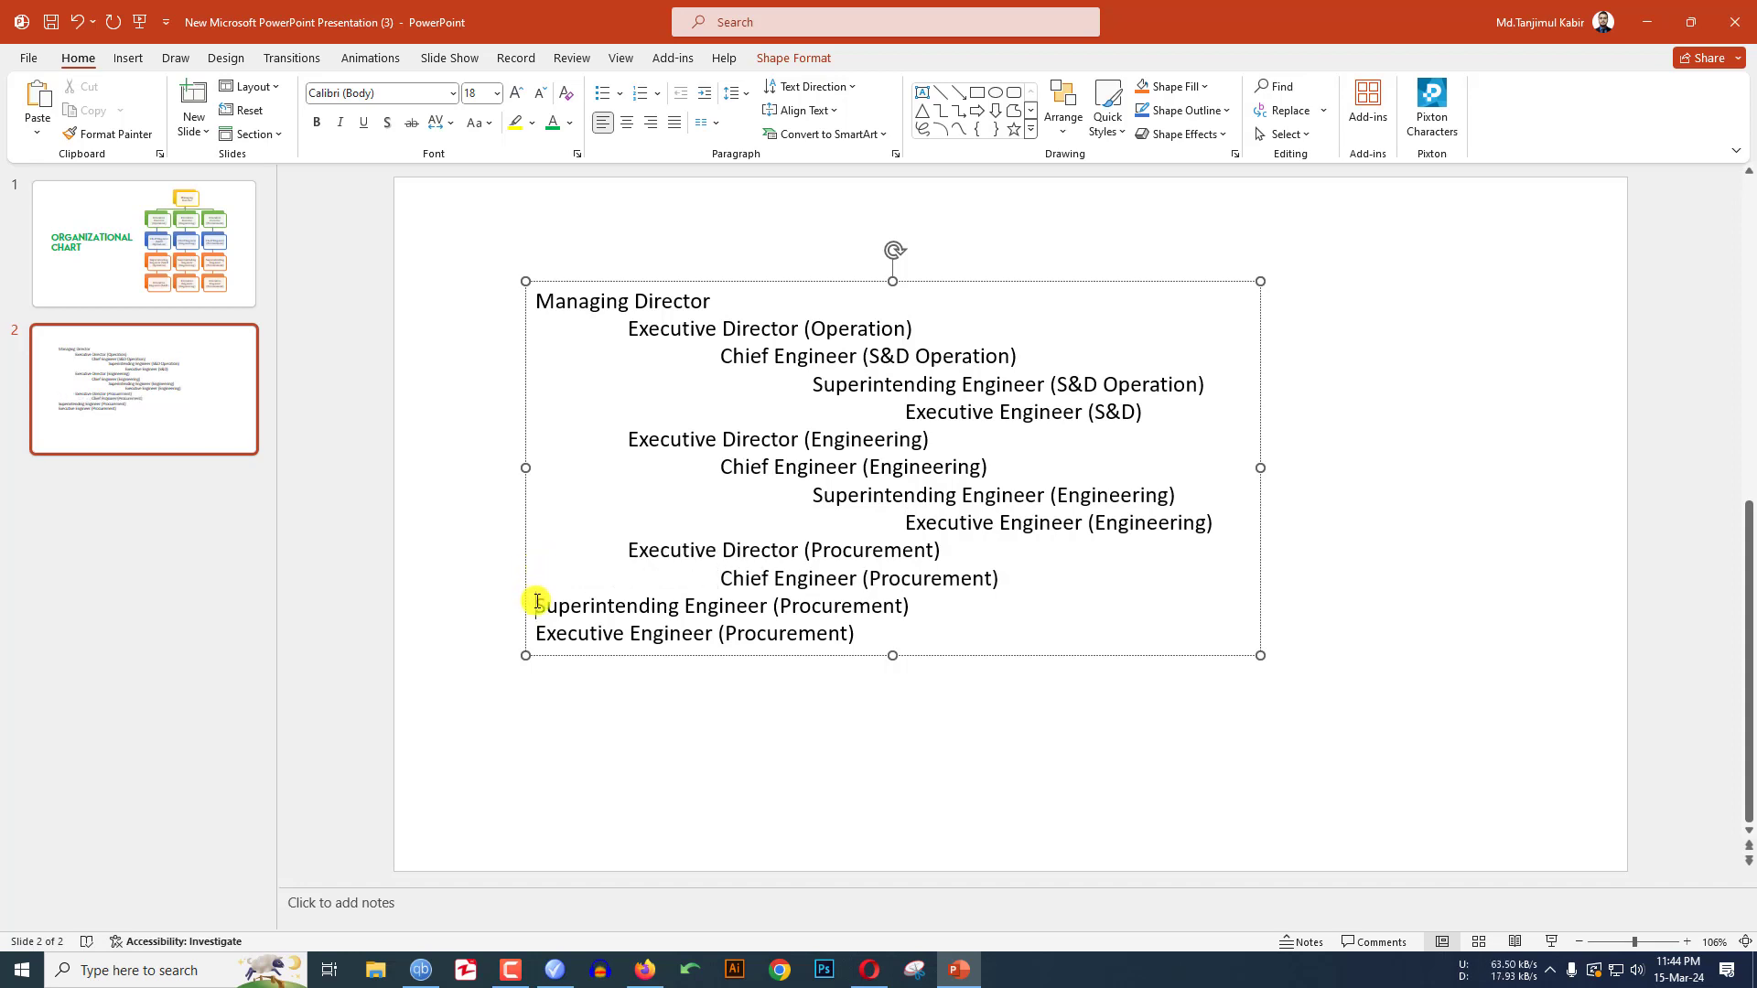
left_click(537, 604)
key("Tab")
key("Tab")
key("Tab")
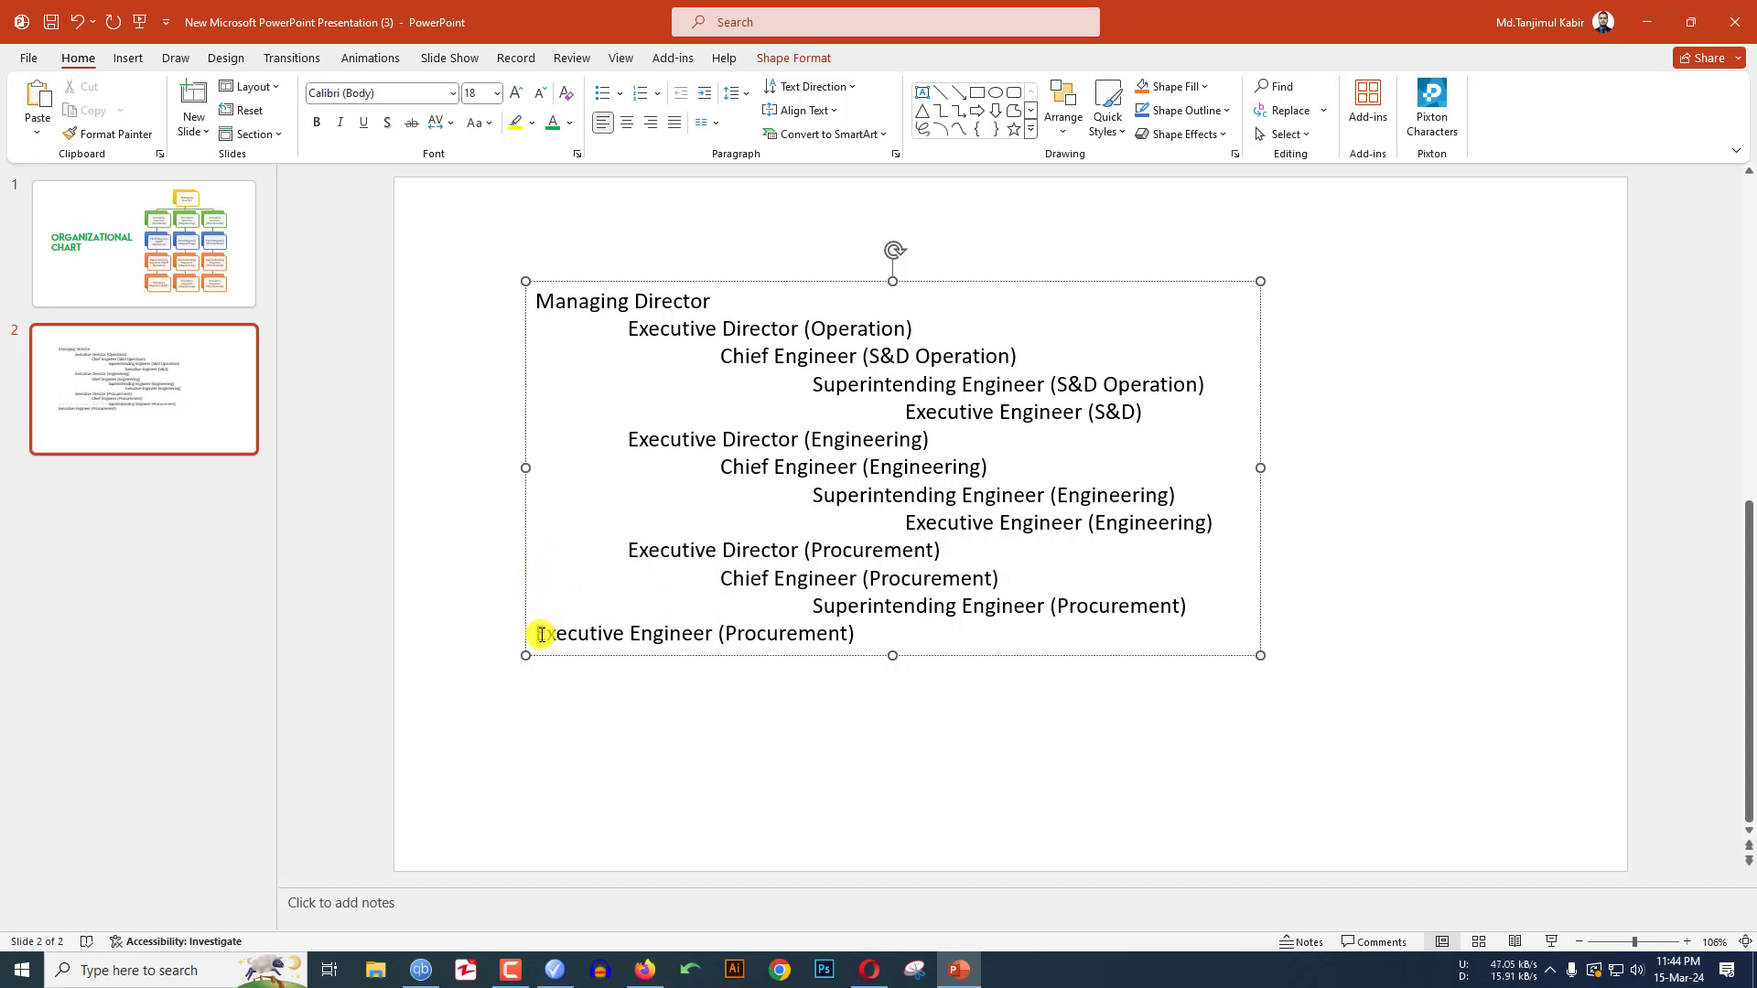
left_click(537, 632)
key("Tab")
key("Tab")
key("Tab")
key("Tab")
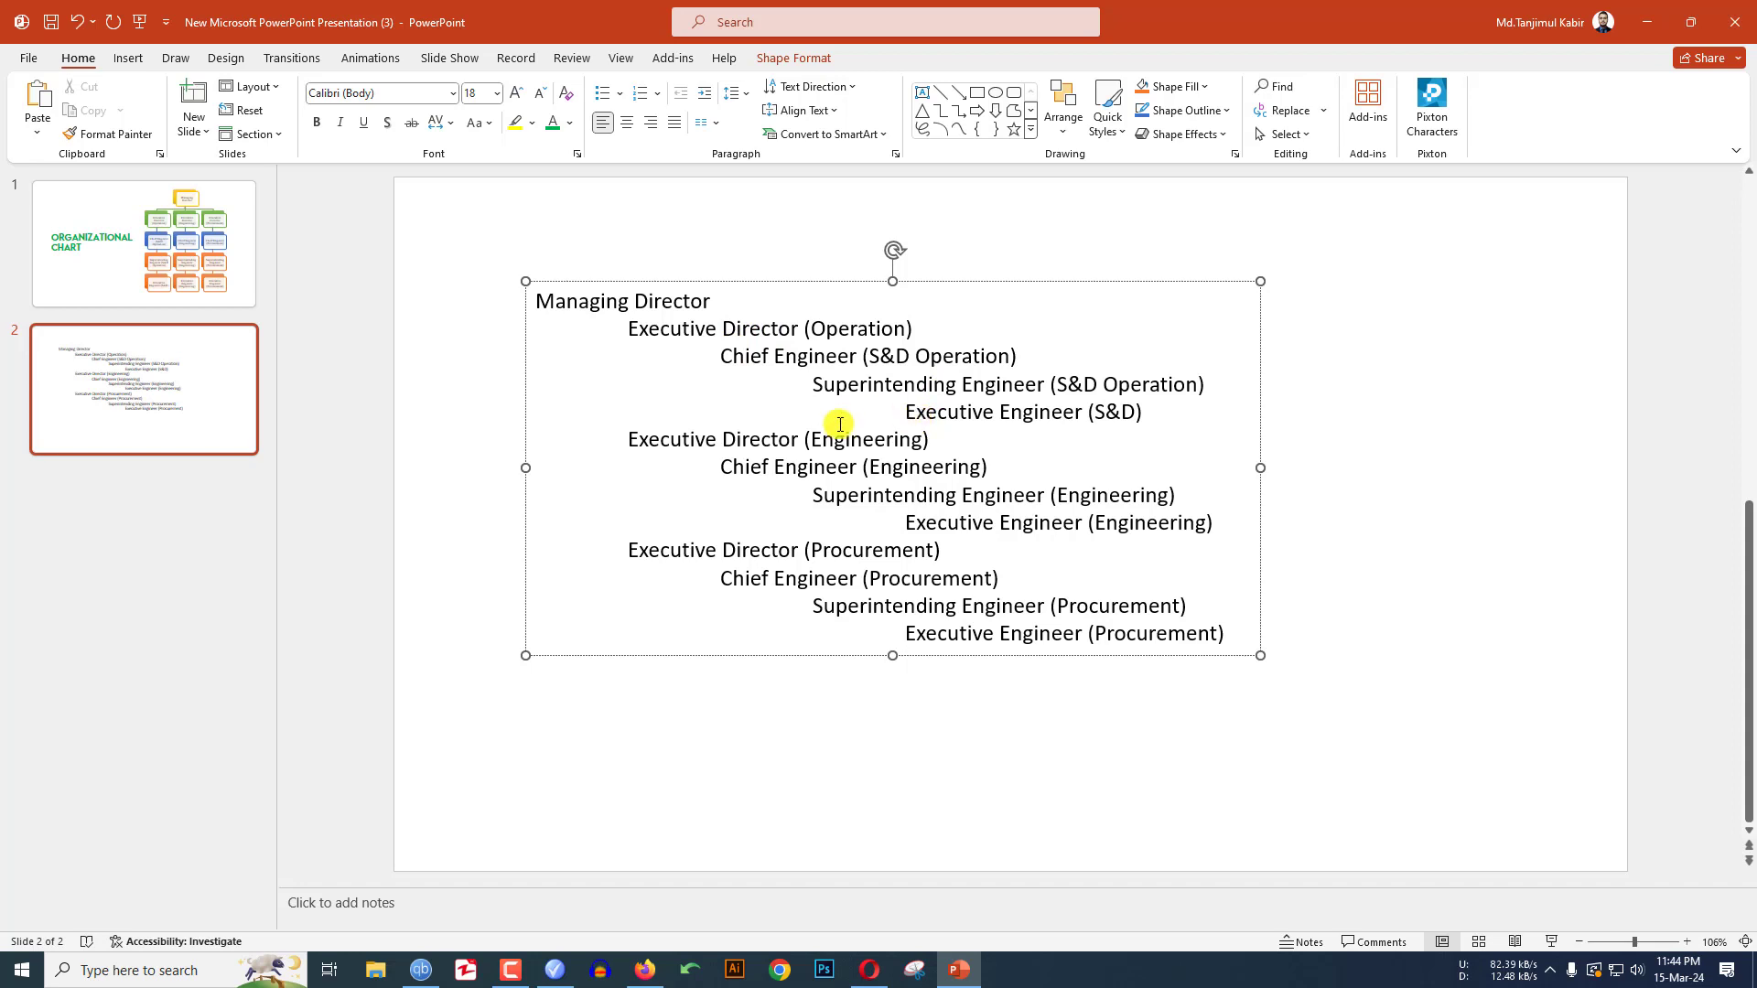
Step: Convert the list into an Organization Chart SmartArt with the Intense Effect style
right_click(913, 361)
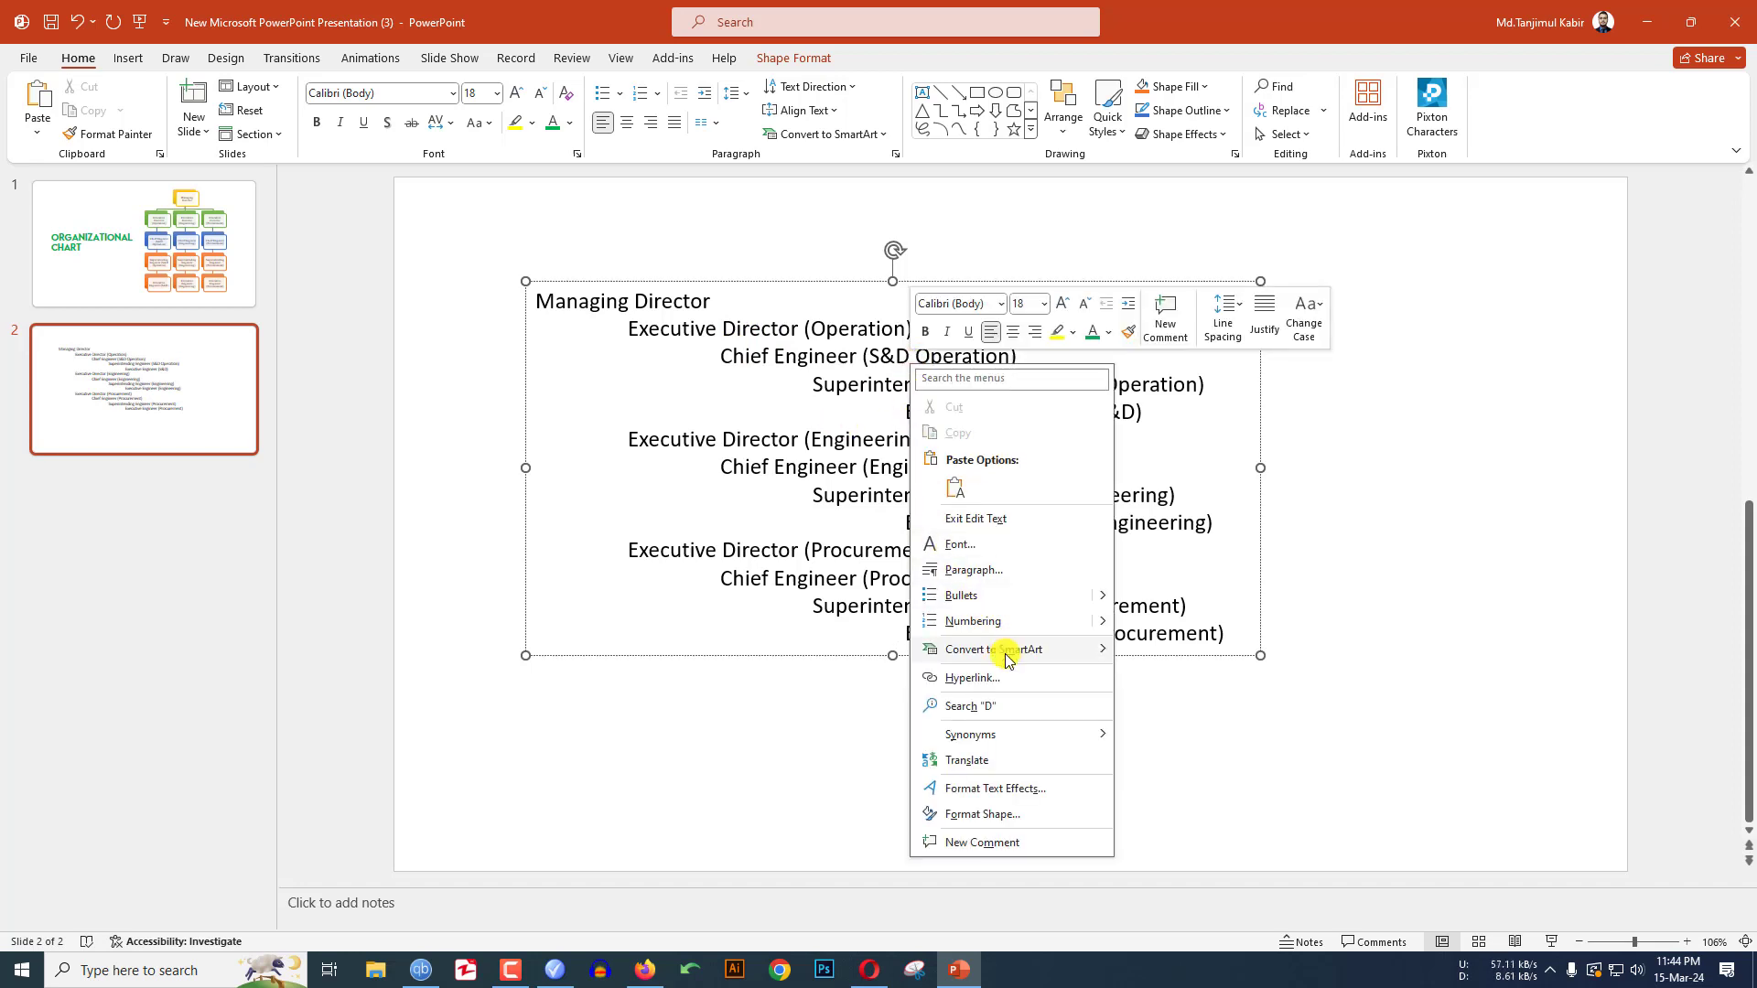
mouse_move(1186, 704)
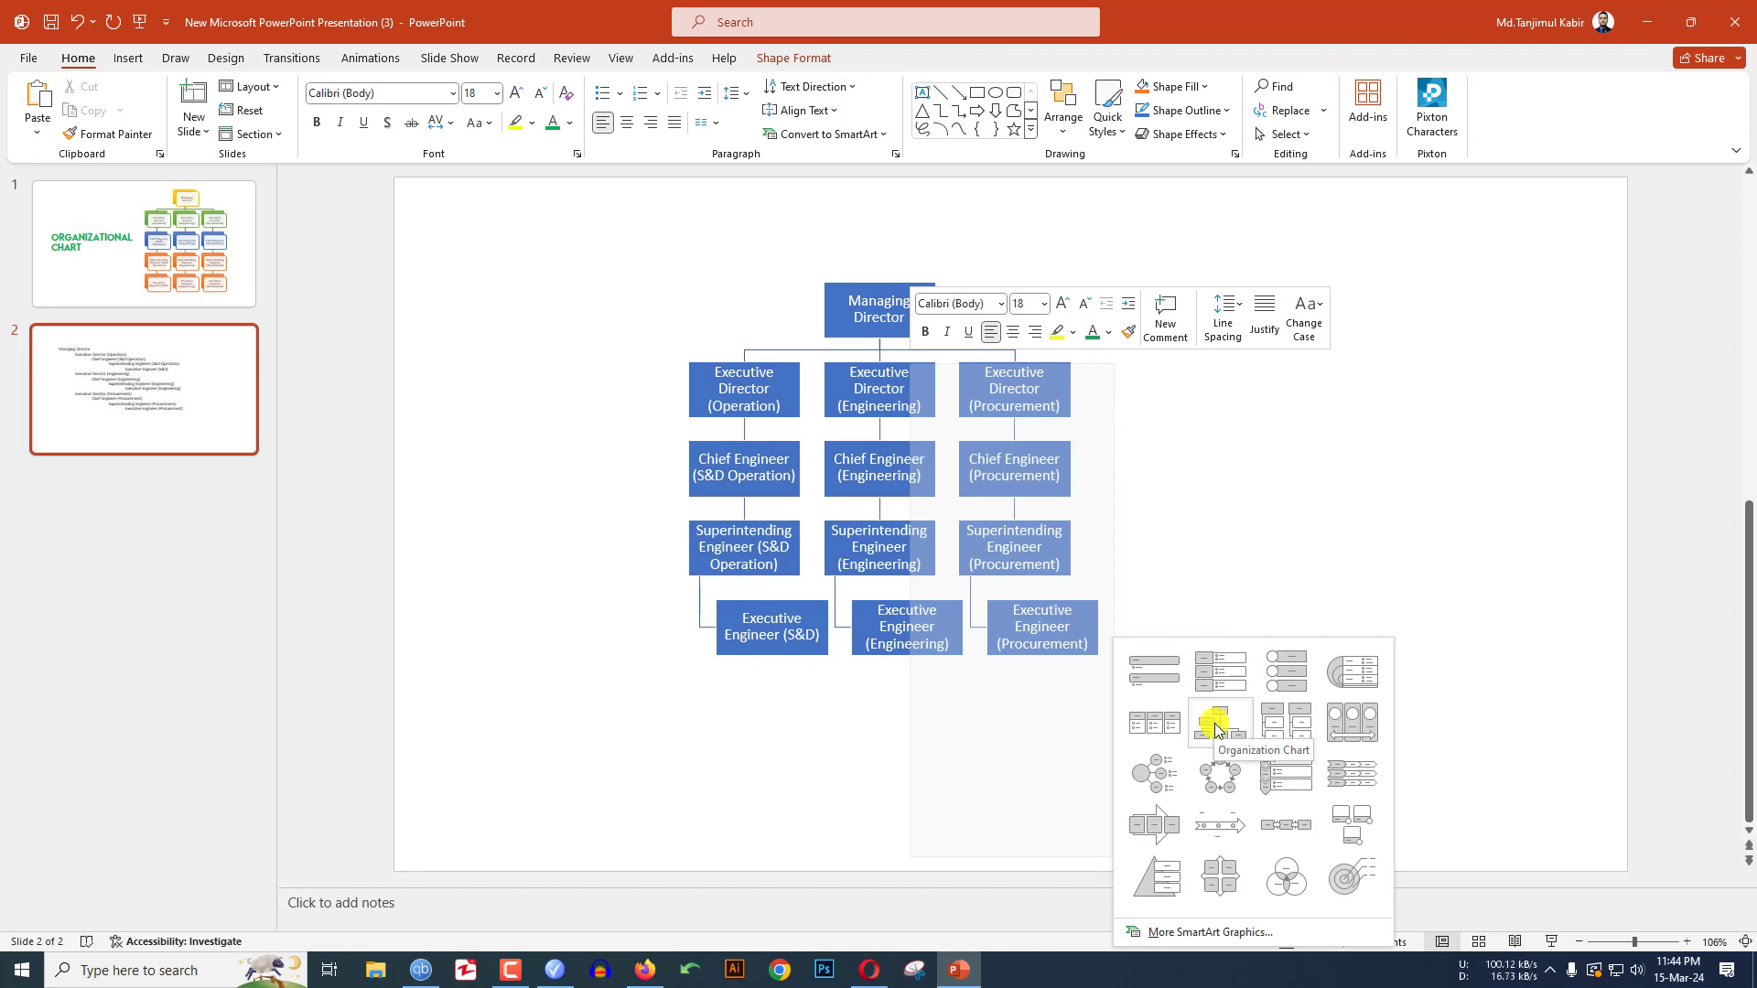
left_click(1215, 723)
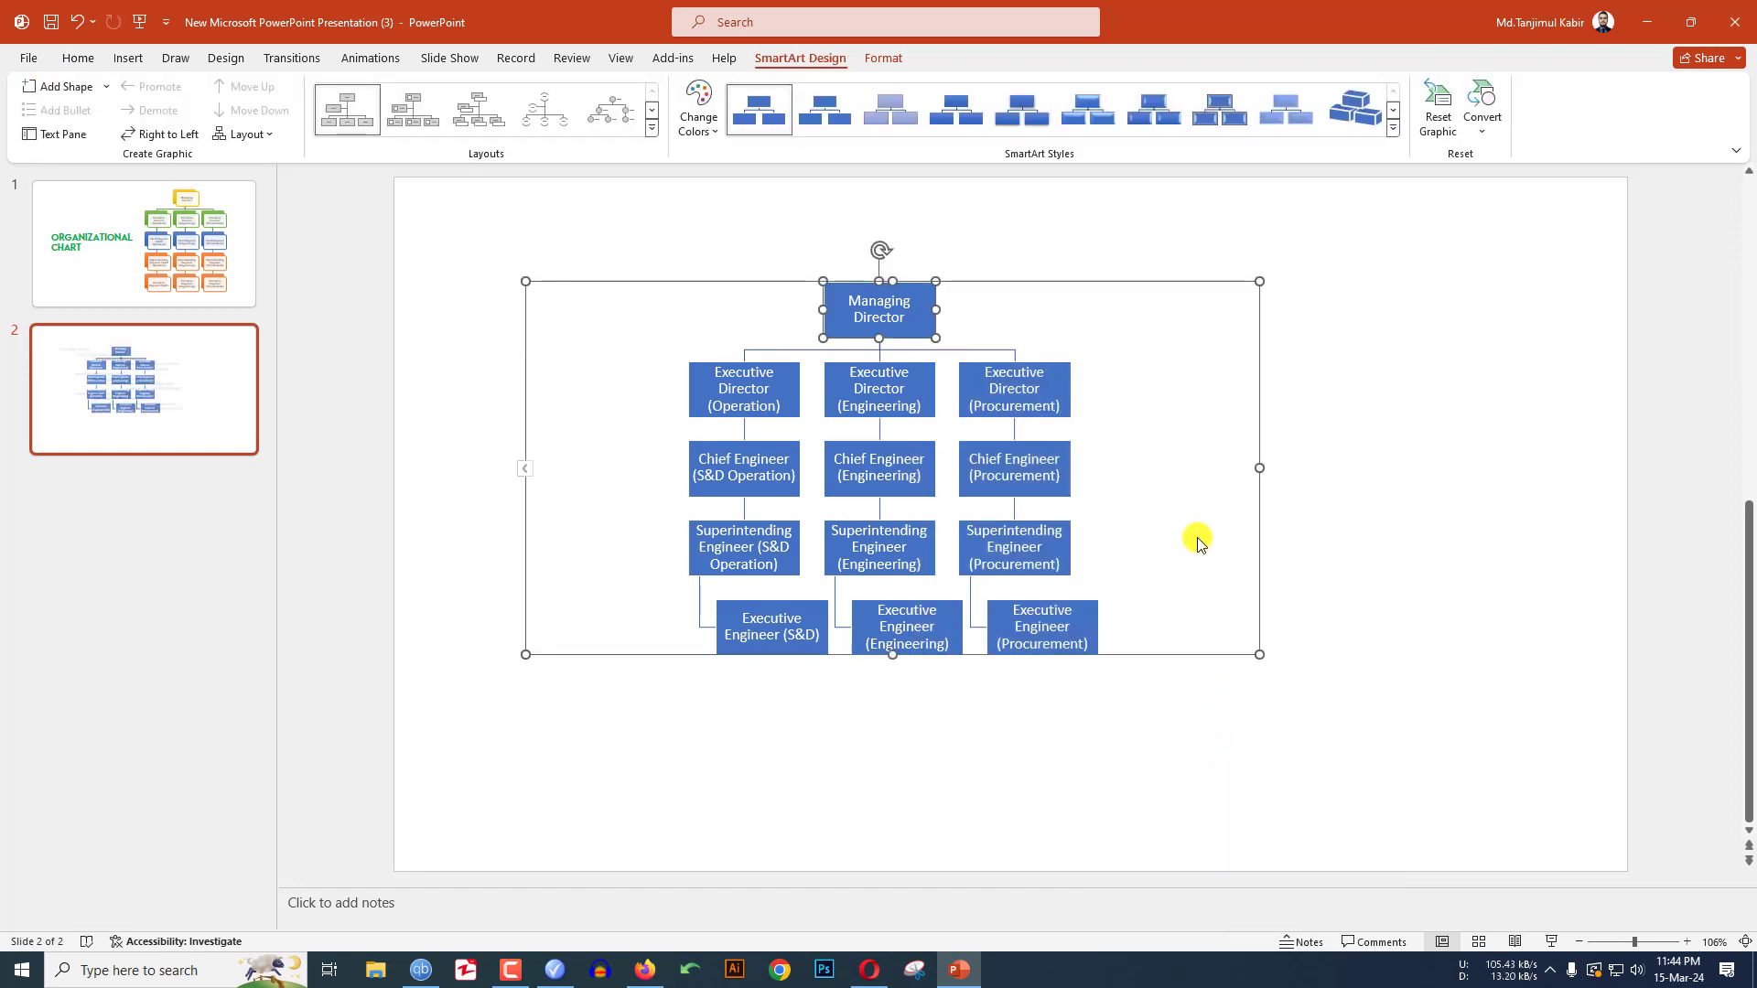
left_click(1006, 114)
Step: Recolour the chart with the Colorful scheme and switch to the Hierarchy layout
left_click(699, 111)
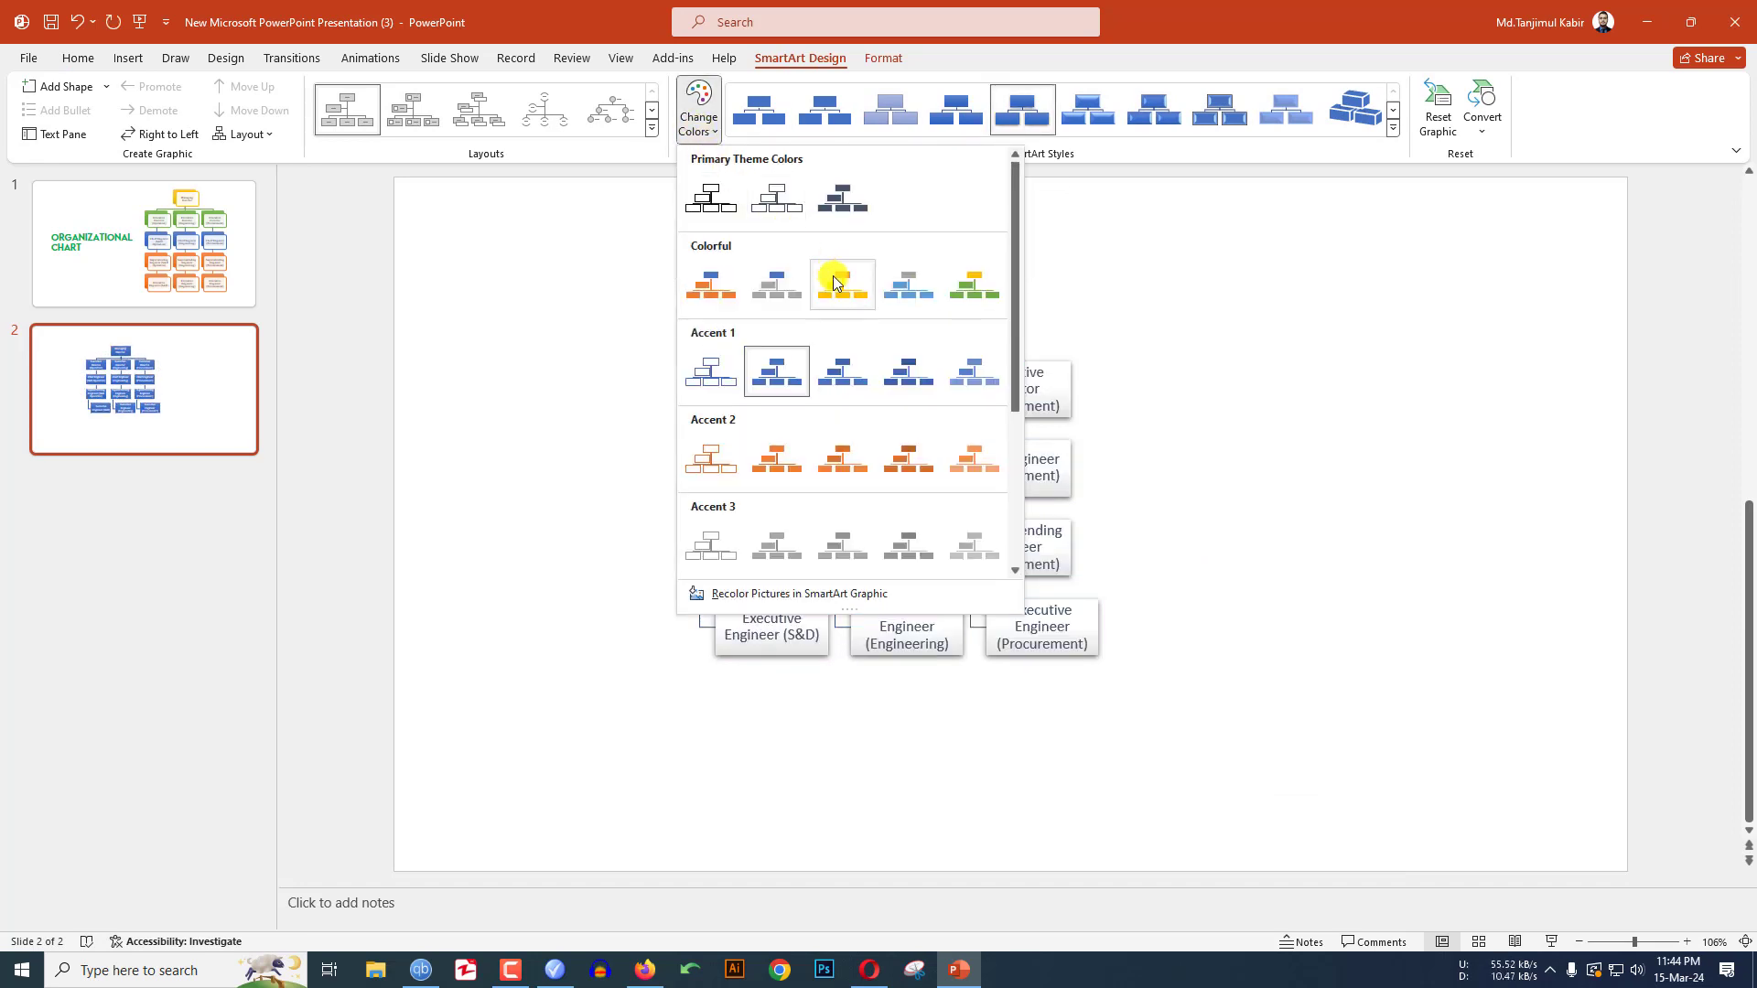
left_click(834, 283)
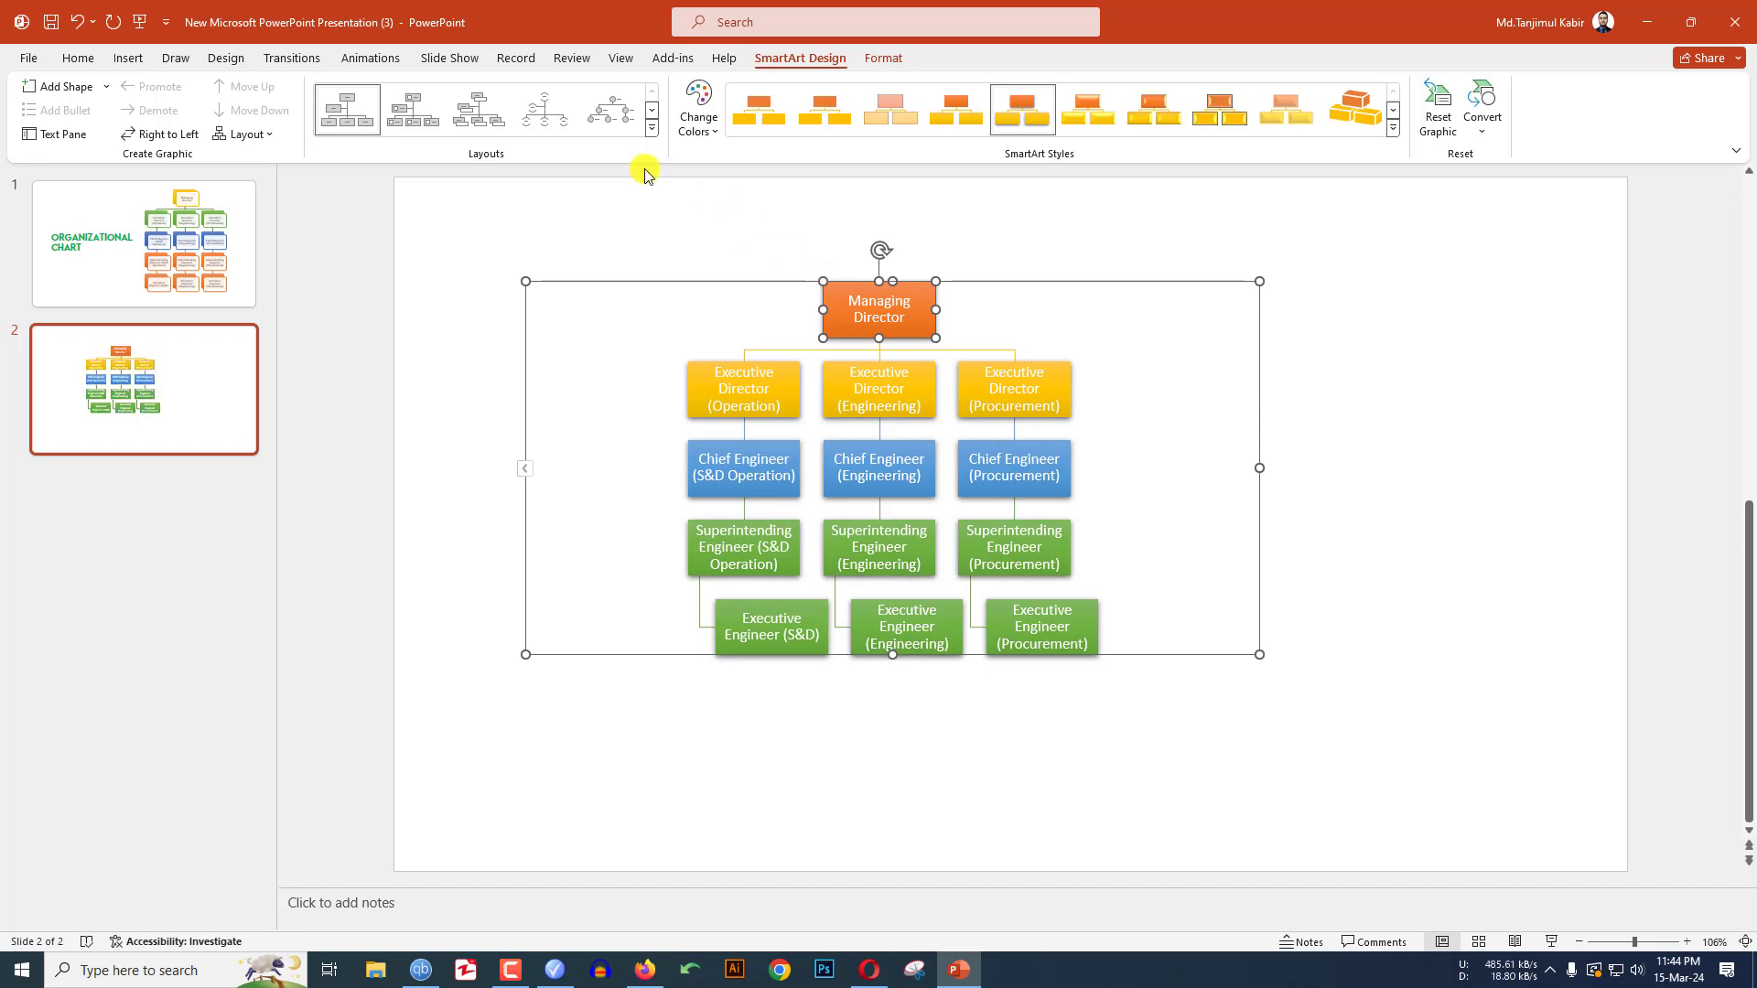
left_click(650, 134)
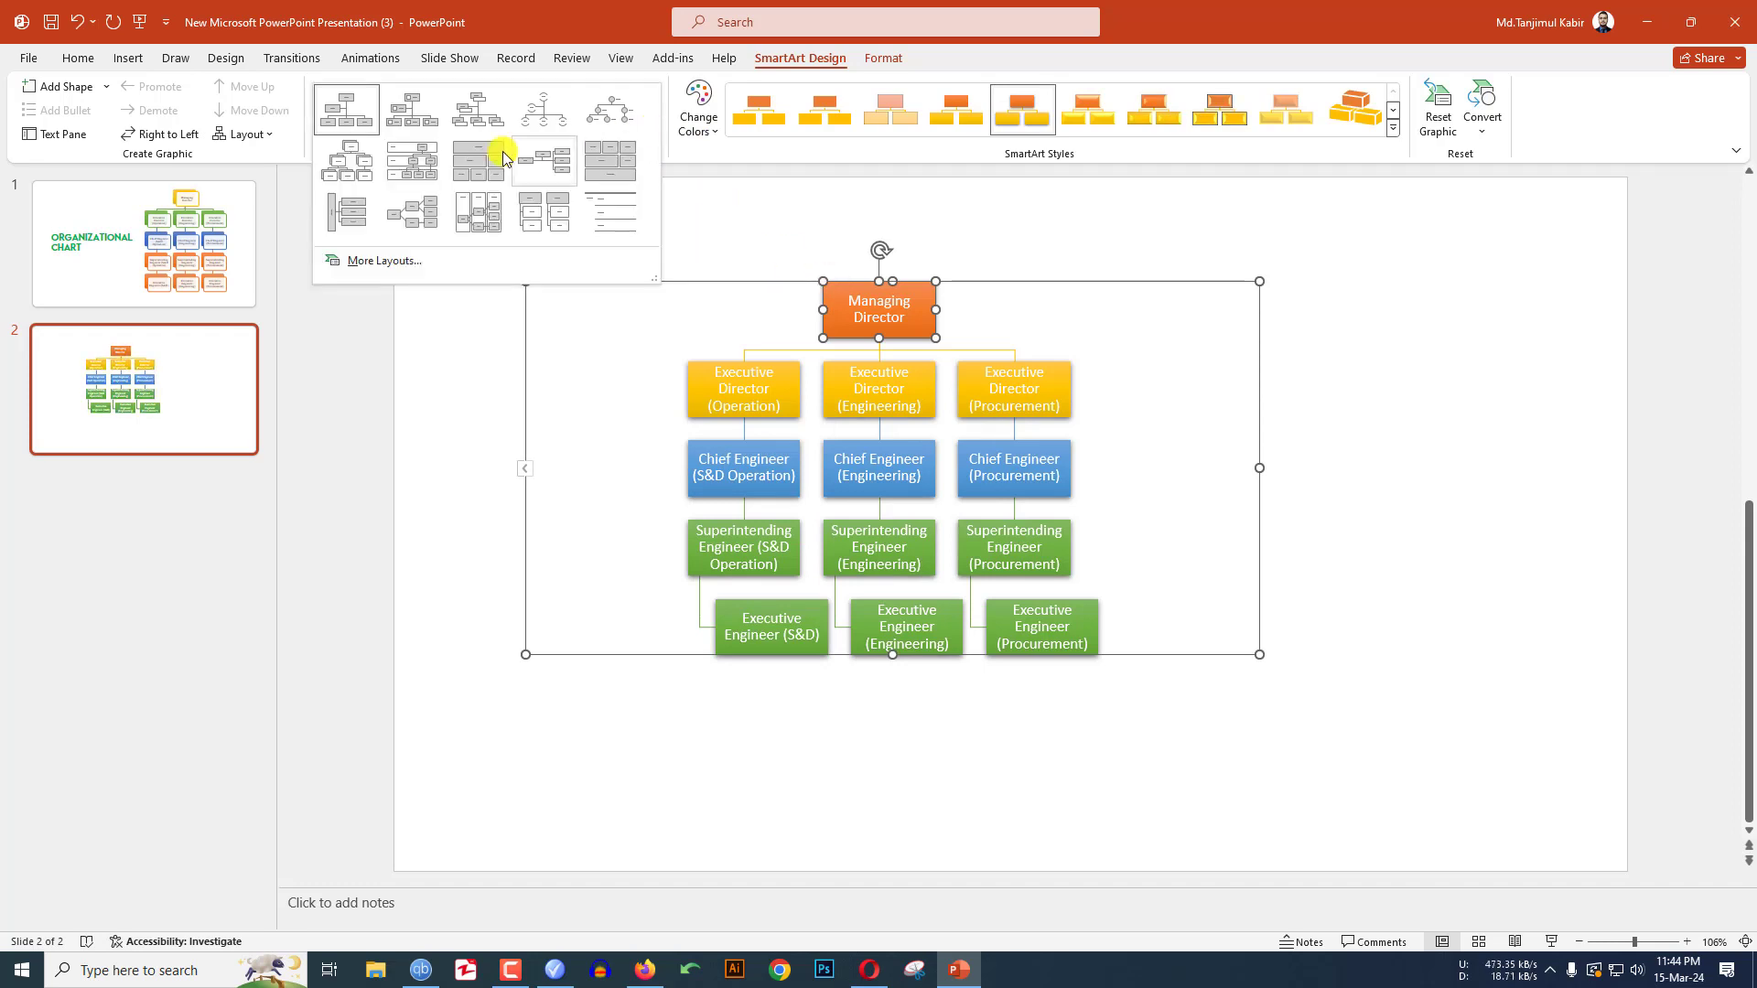
left_click(344, 172)
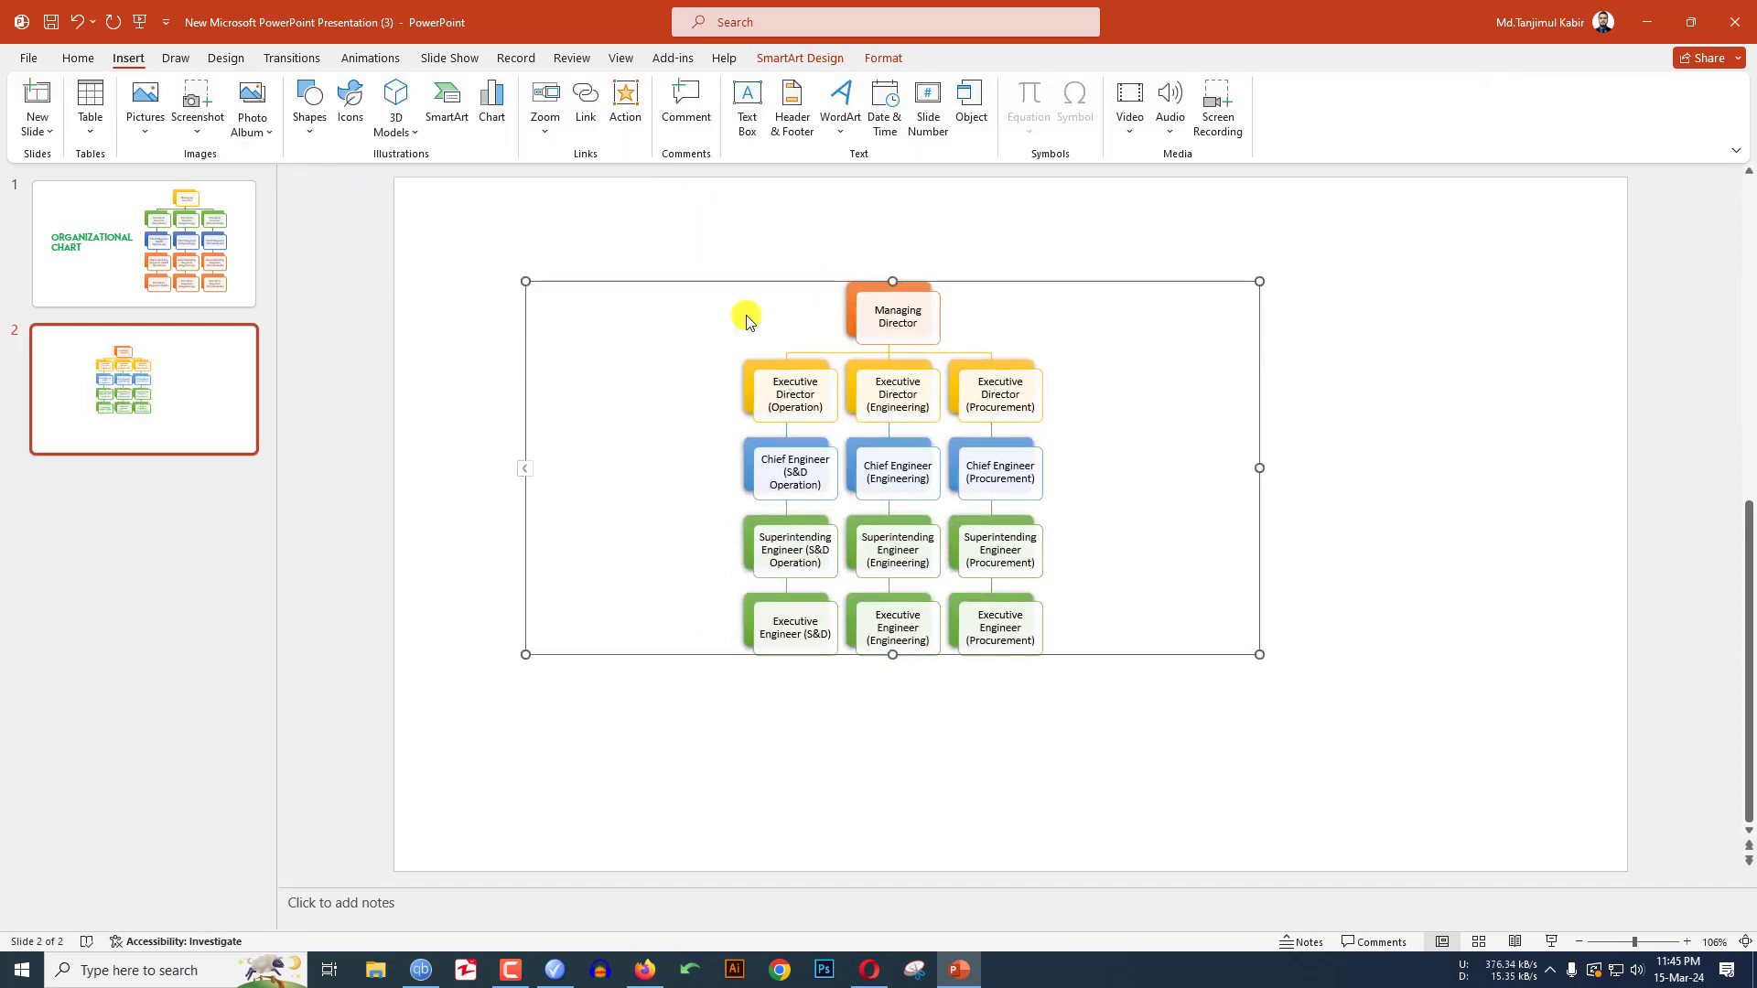
Step: Set the font of all chart shapes to Times New Roman
key("ctrl+shift+g")
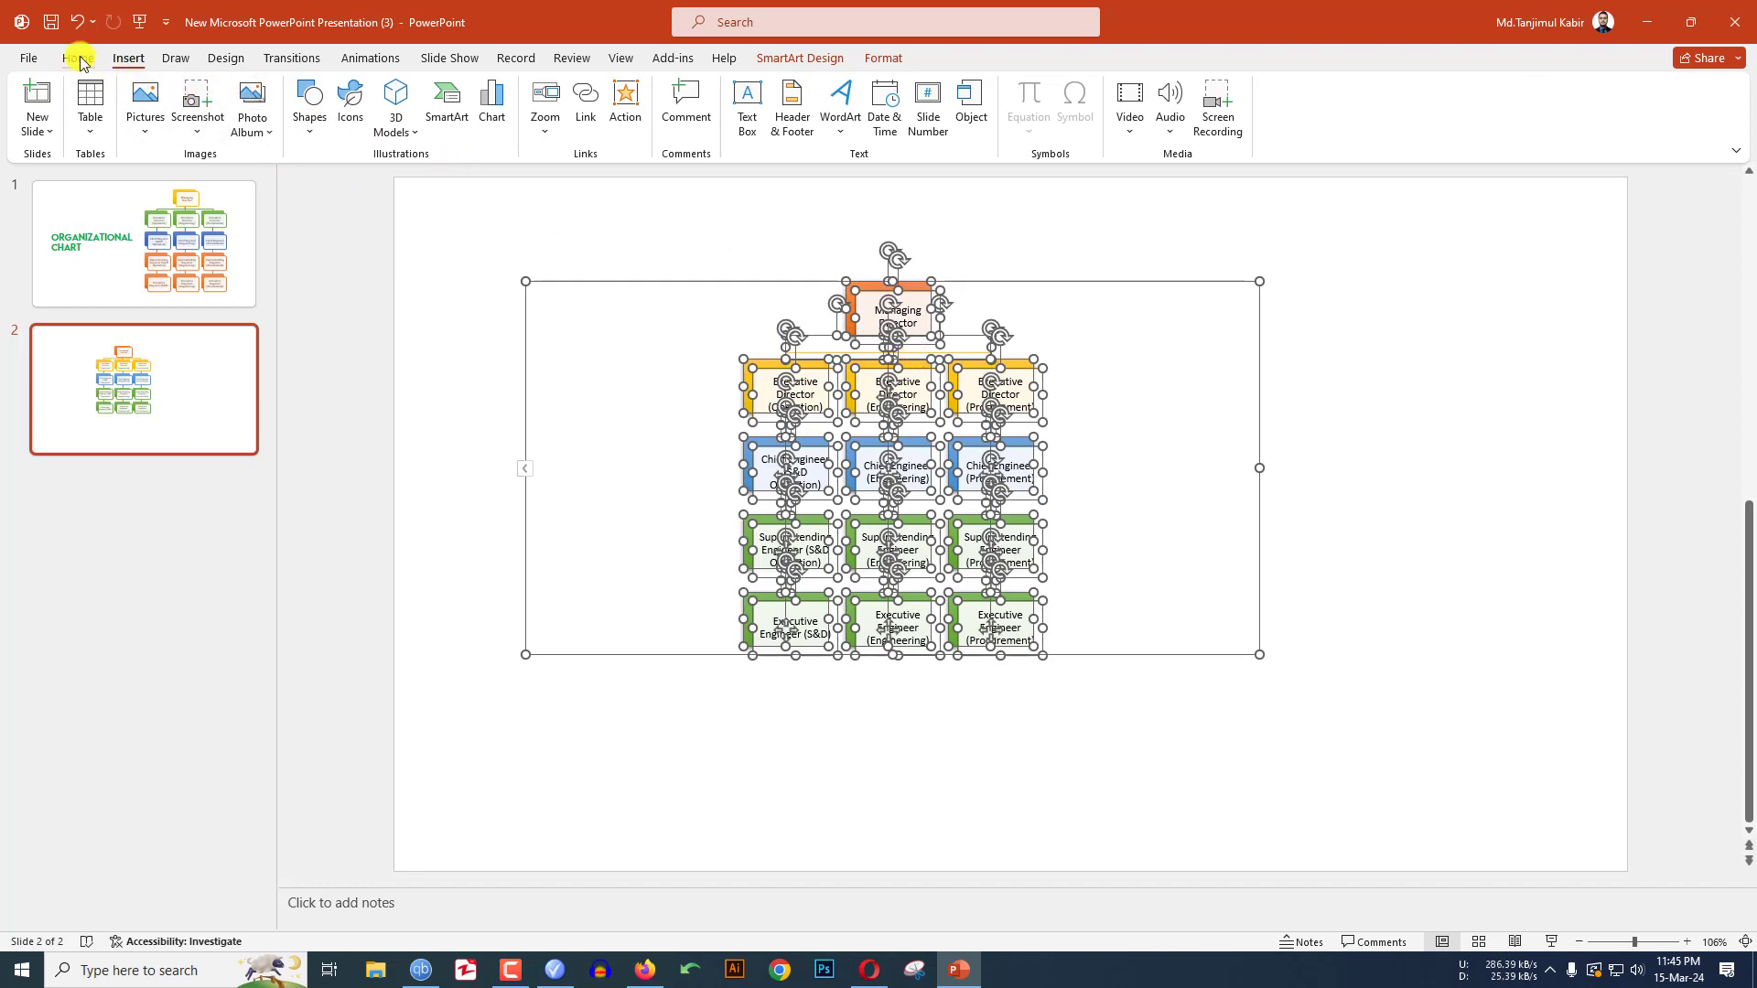
left_click(79, 58)
left_click(350, 93)
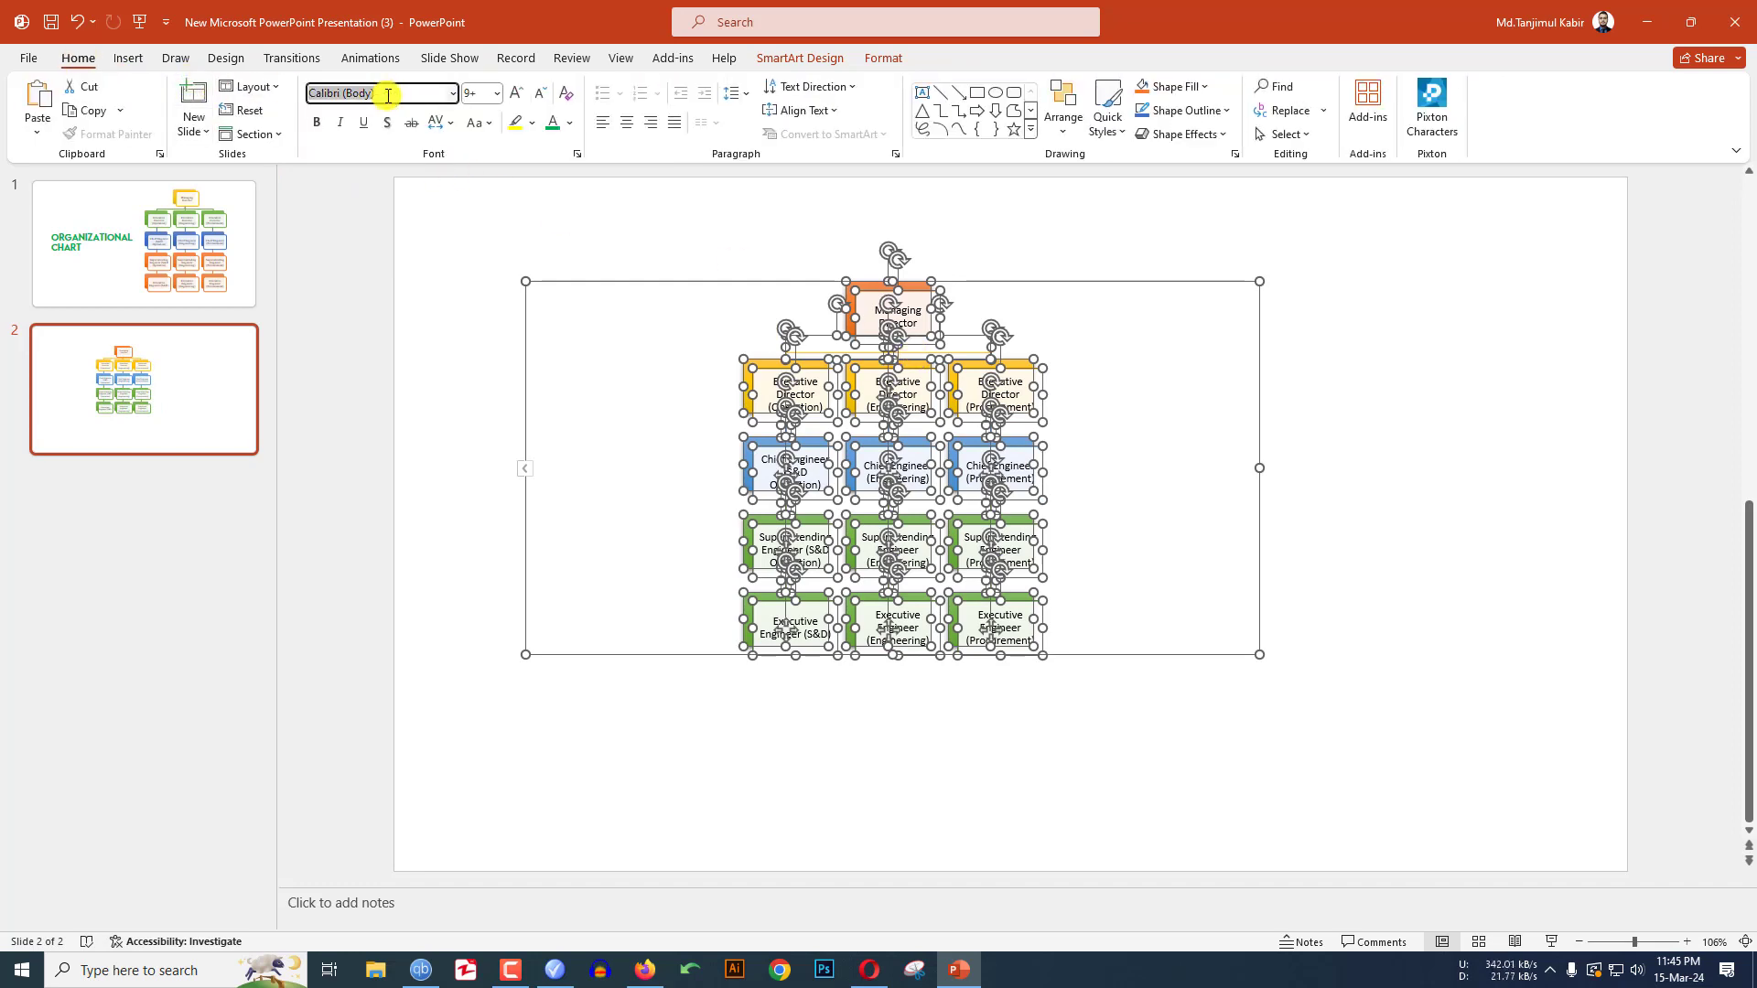
type("Times New Roman")
key("Return")
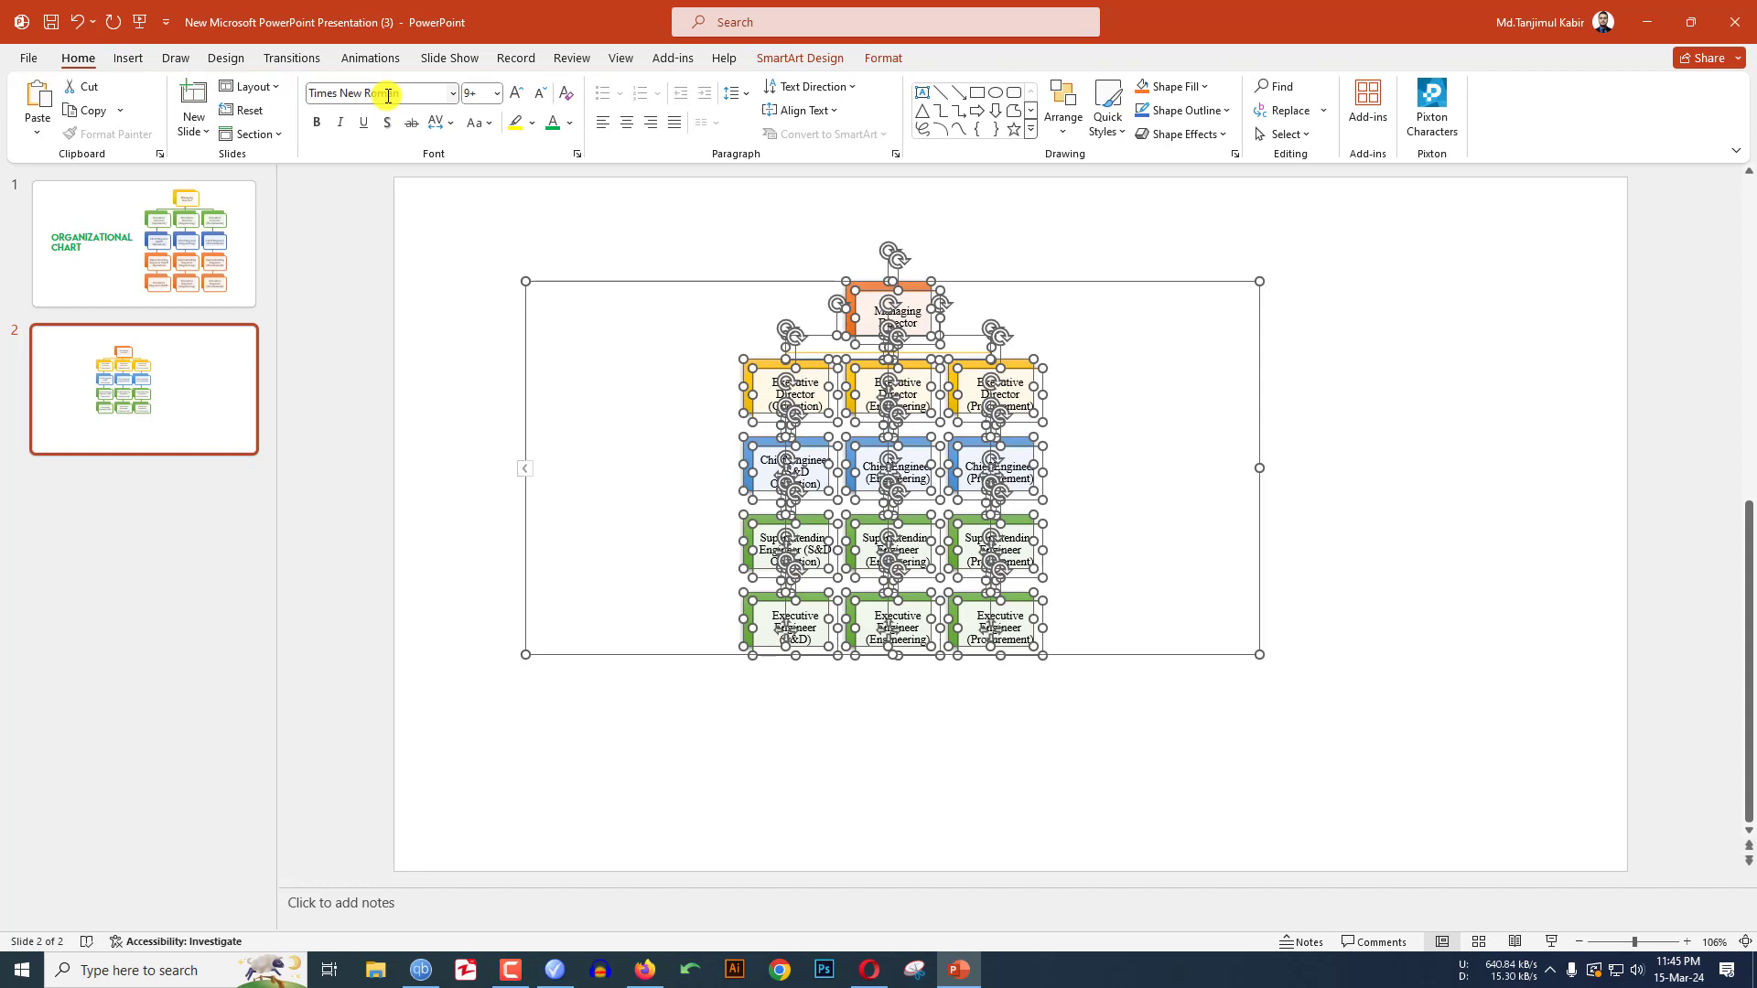
left_click(1115, 305)
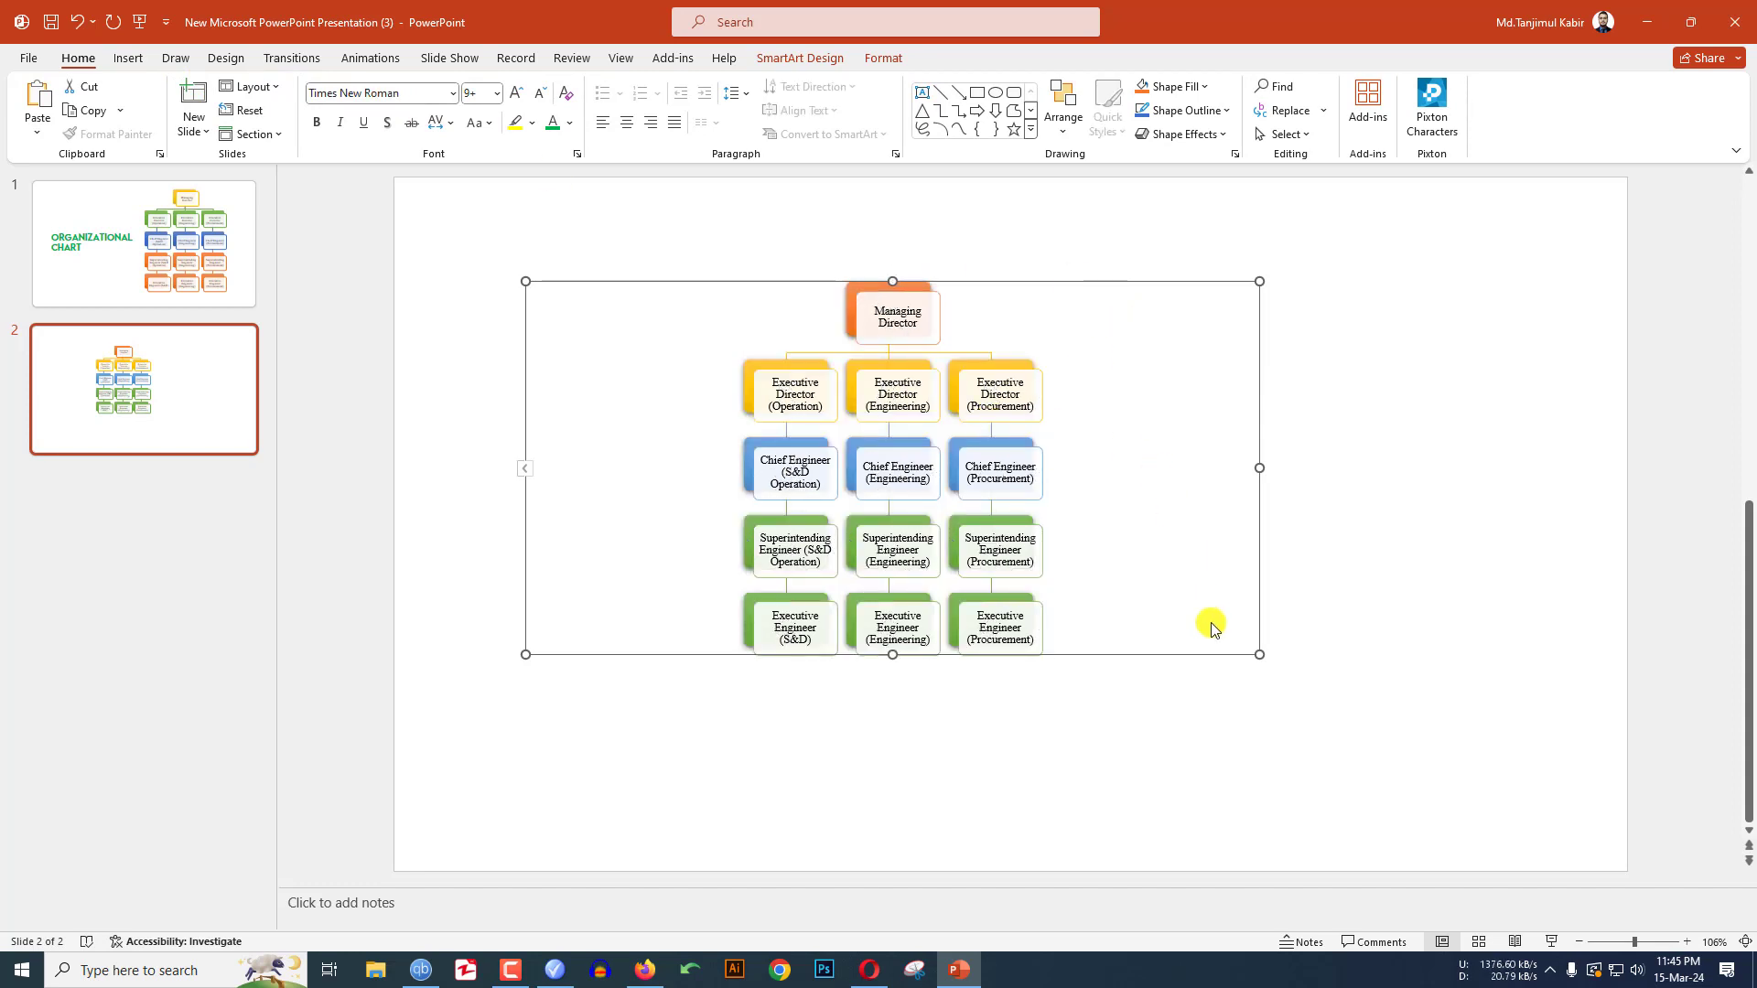
Step: Enlarge the chart, move it up and right, then deselect it
left_click_drag(1260, 656, 1544, 830)
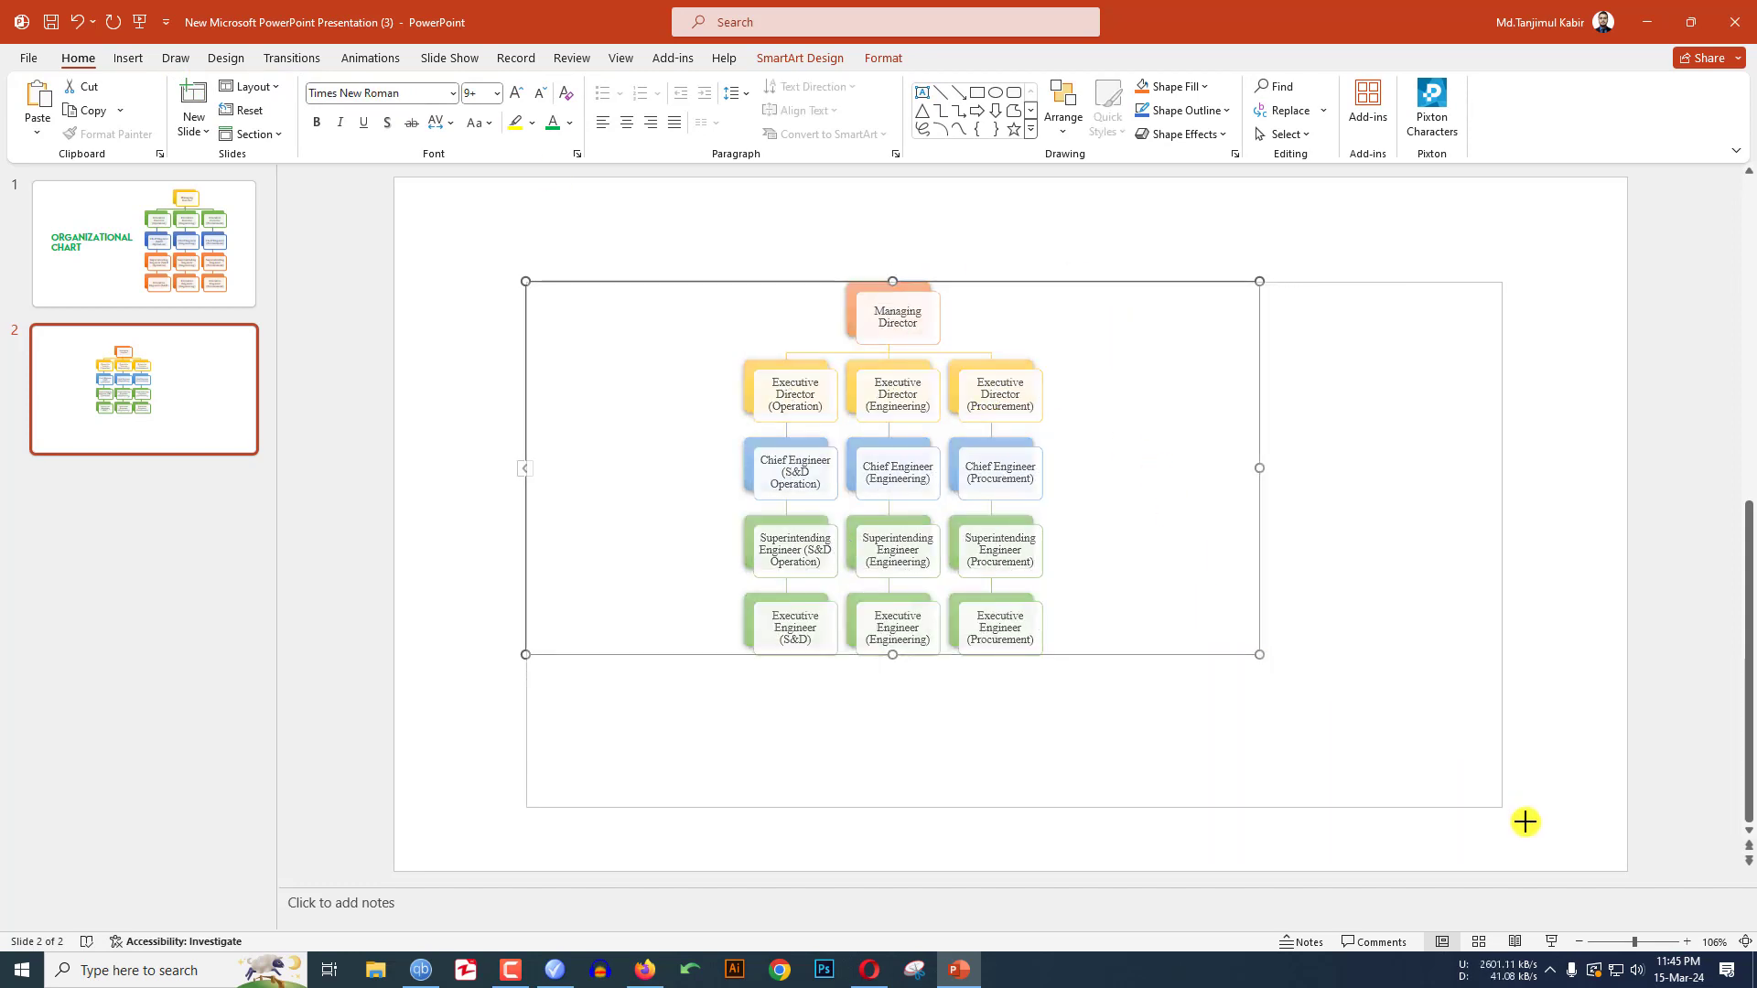
left_click_drag(1085, 282, 1333, 221)
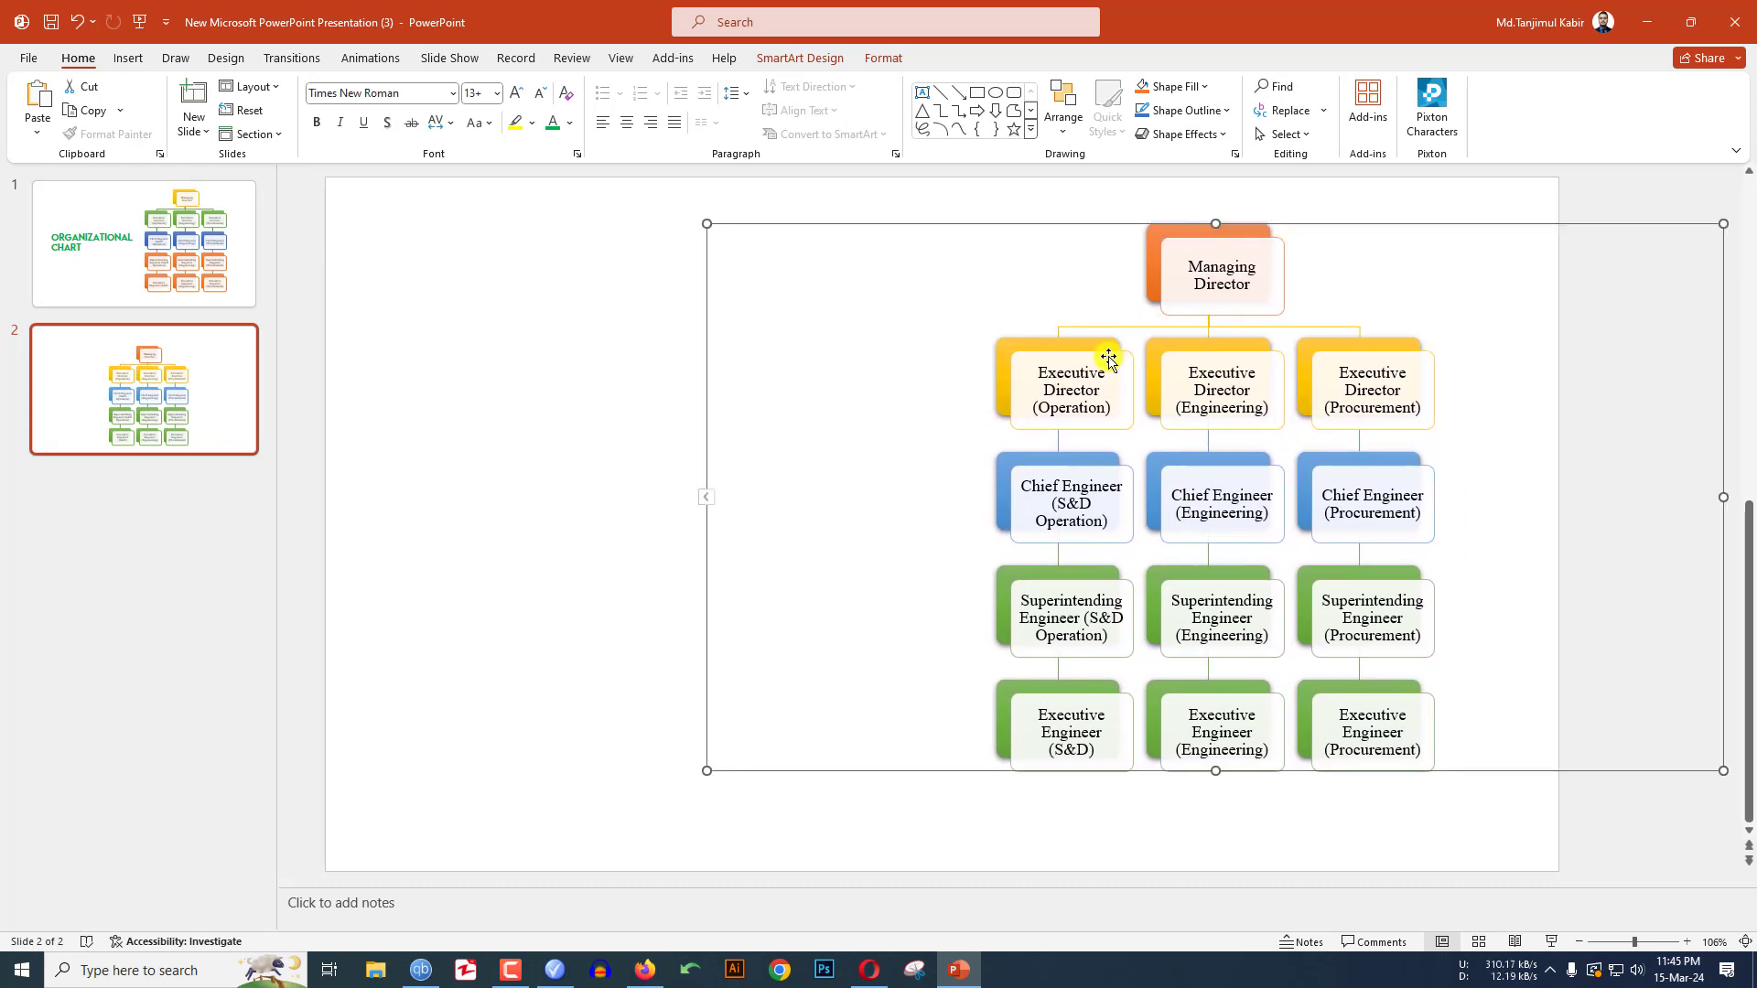
left_click(706, 497)
left_click(711, 504)
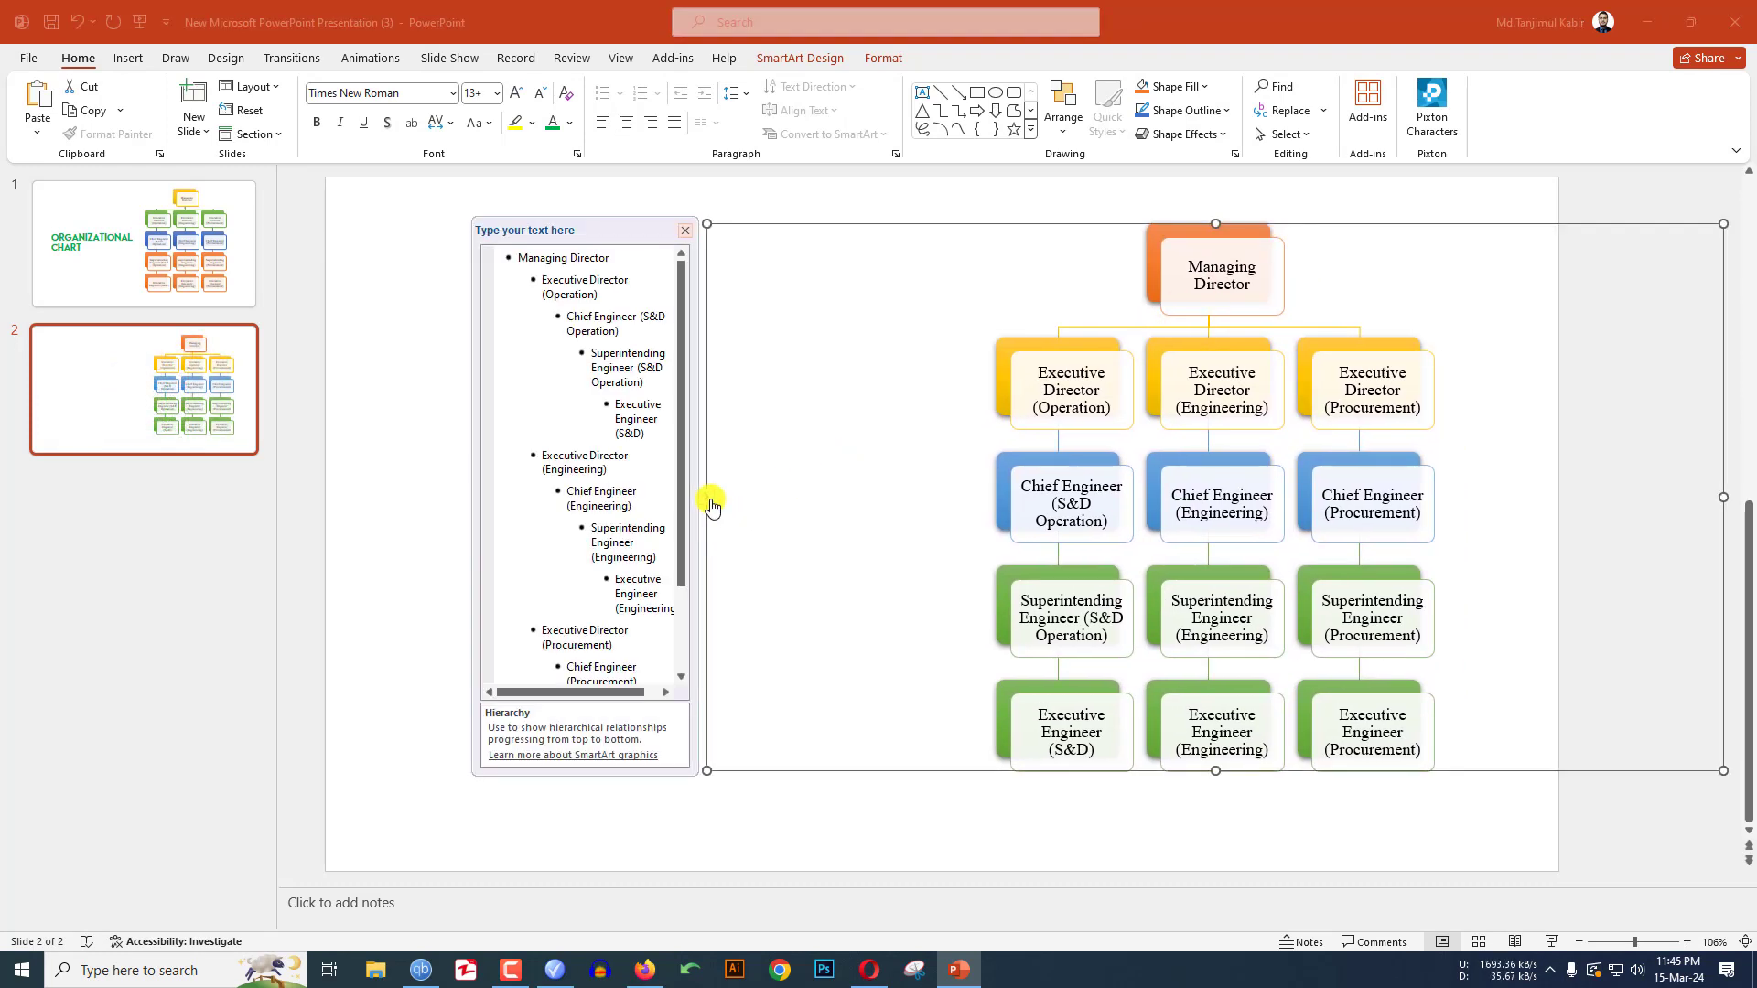
left_click(569, 293)
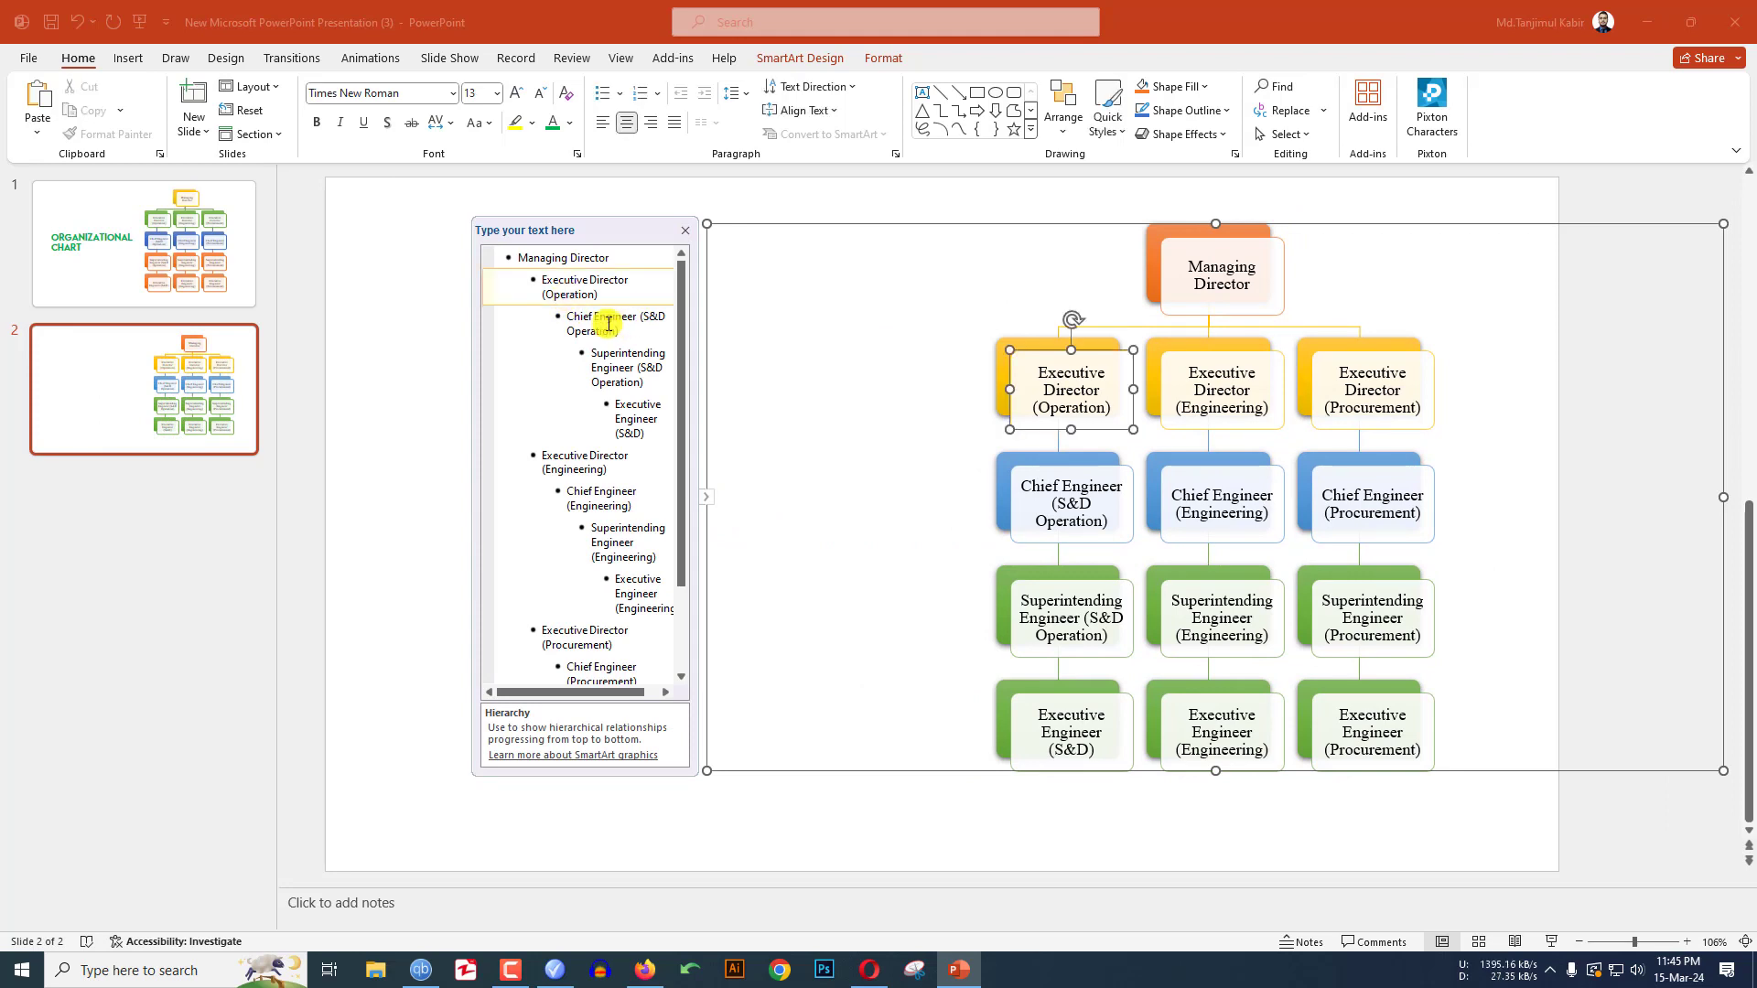
left_click(766, 337)
left_click(796, 186)
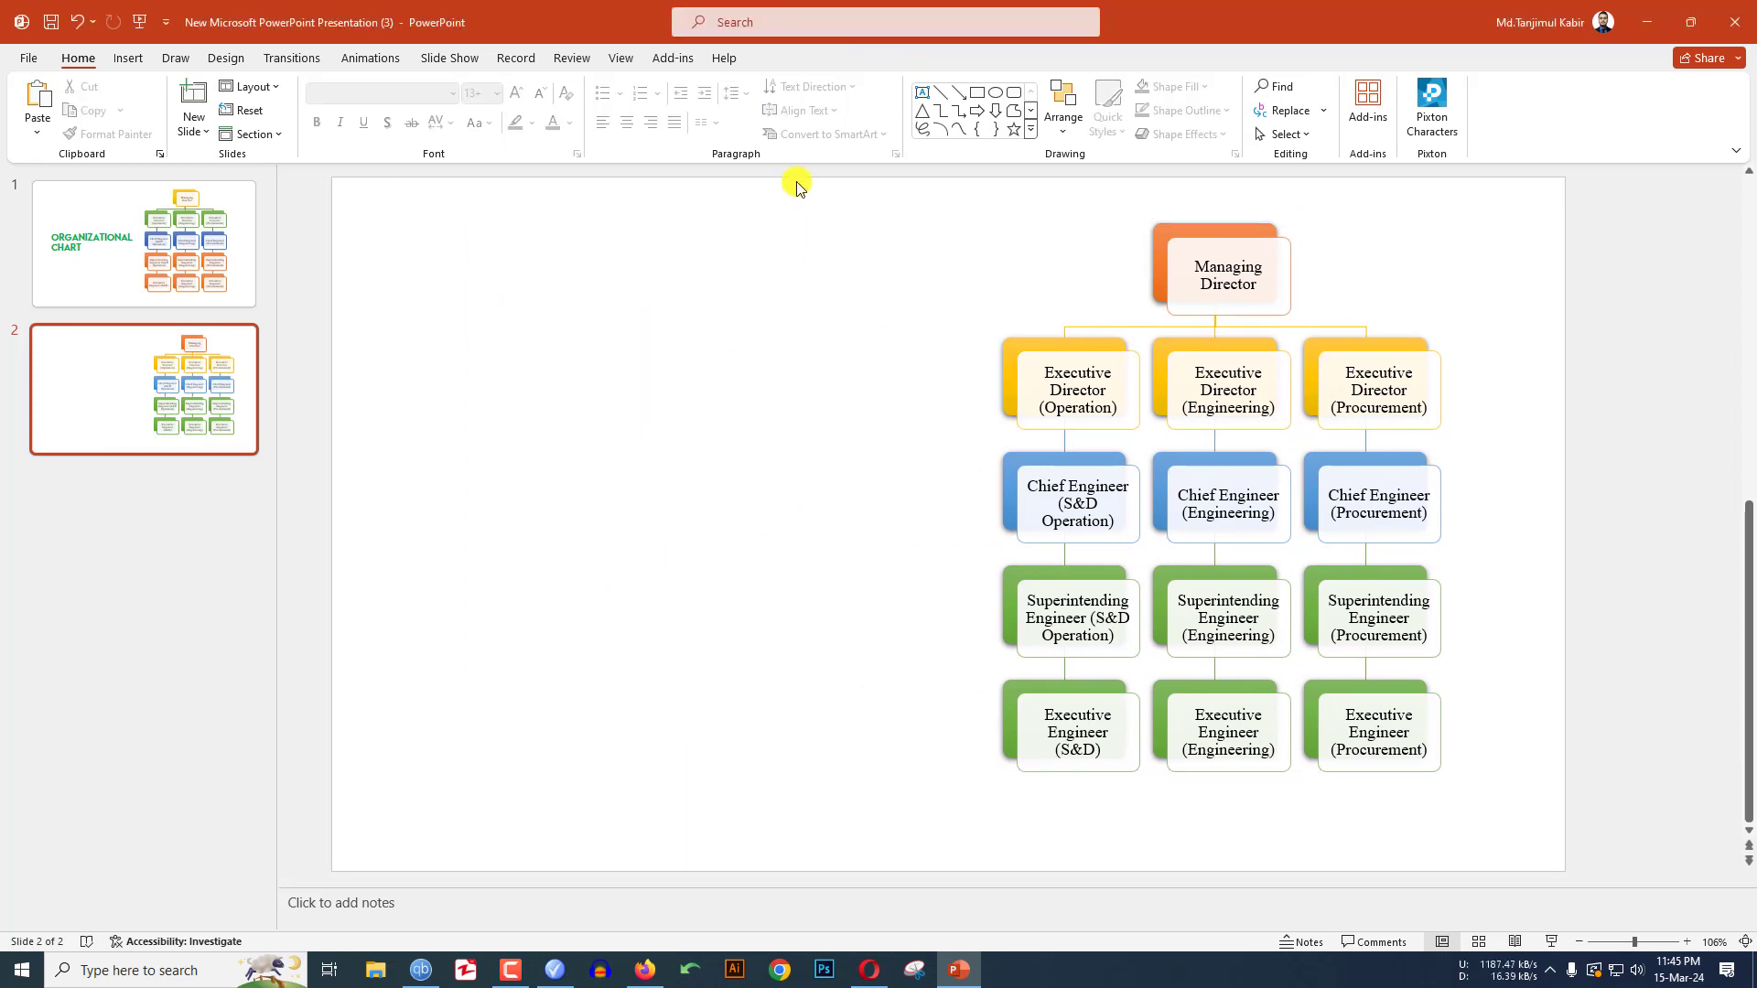